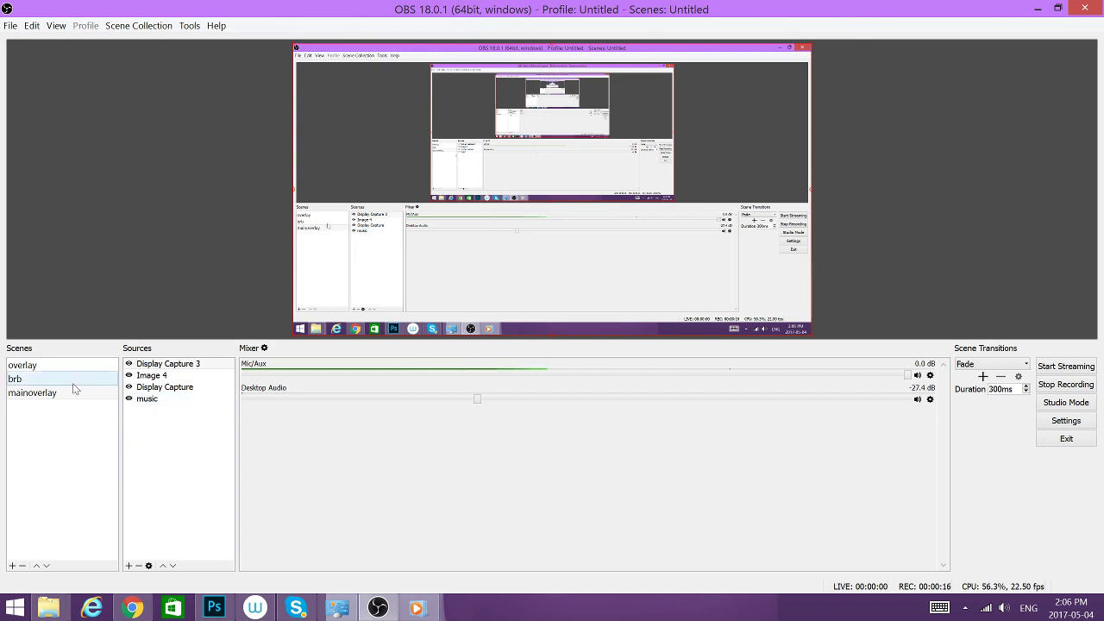
Hide the Display Capture 3 source in the mainoverlay scene so the stream overlay beneath it shows.
click(135, 365)
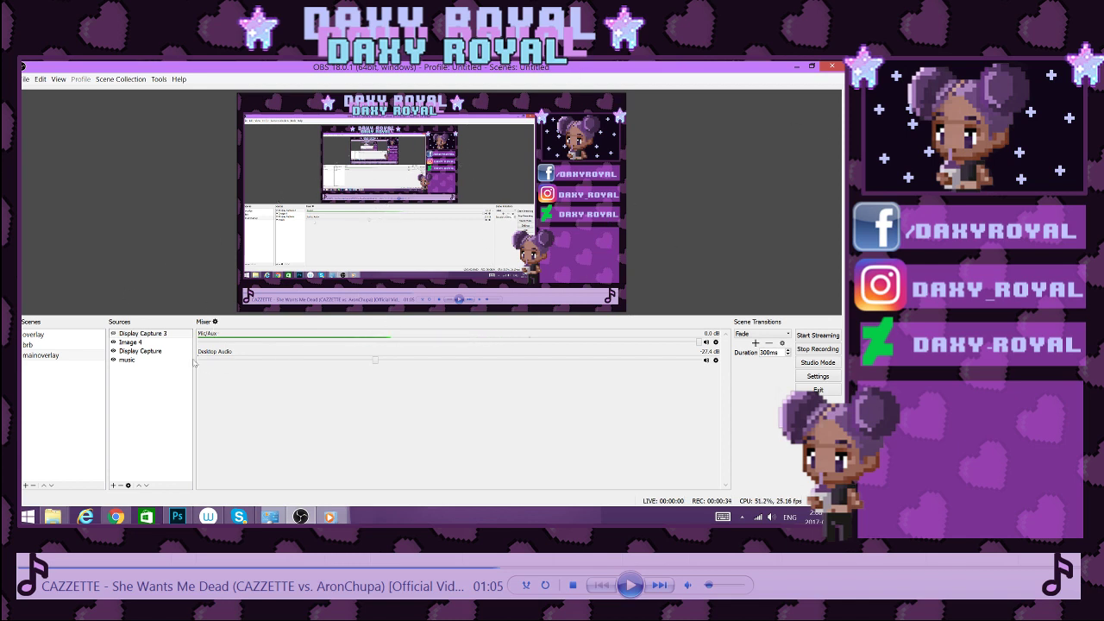
click(113, 335)
click(113, 334)
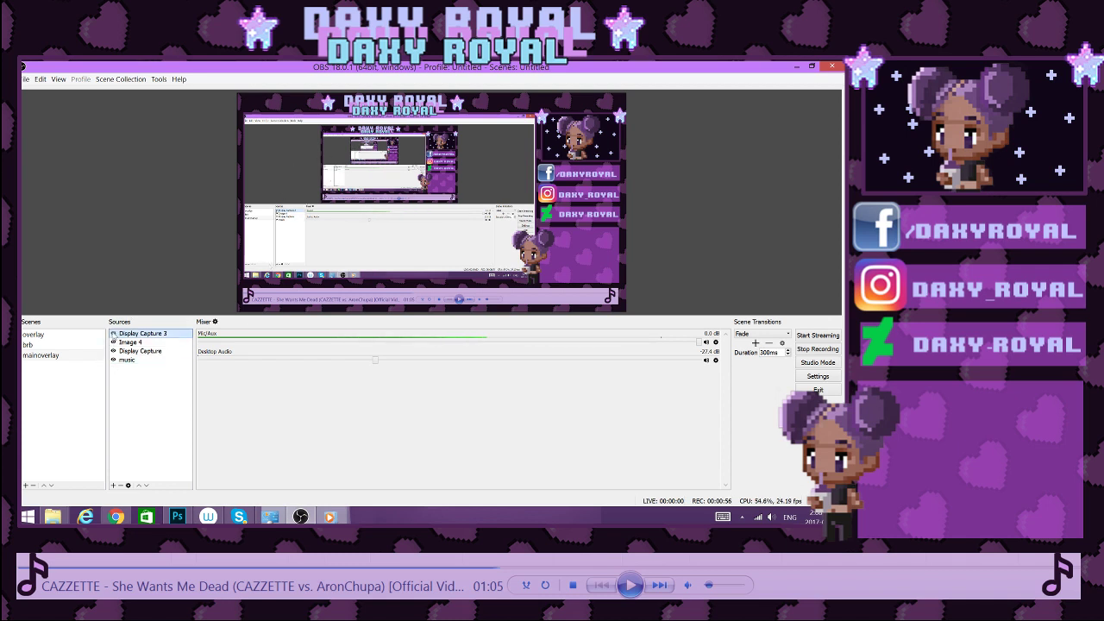
click(445, 219)
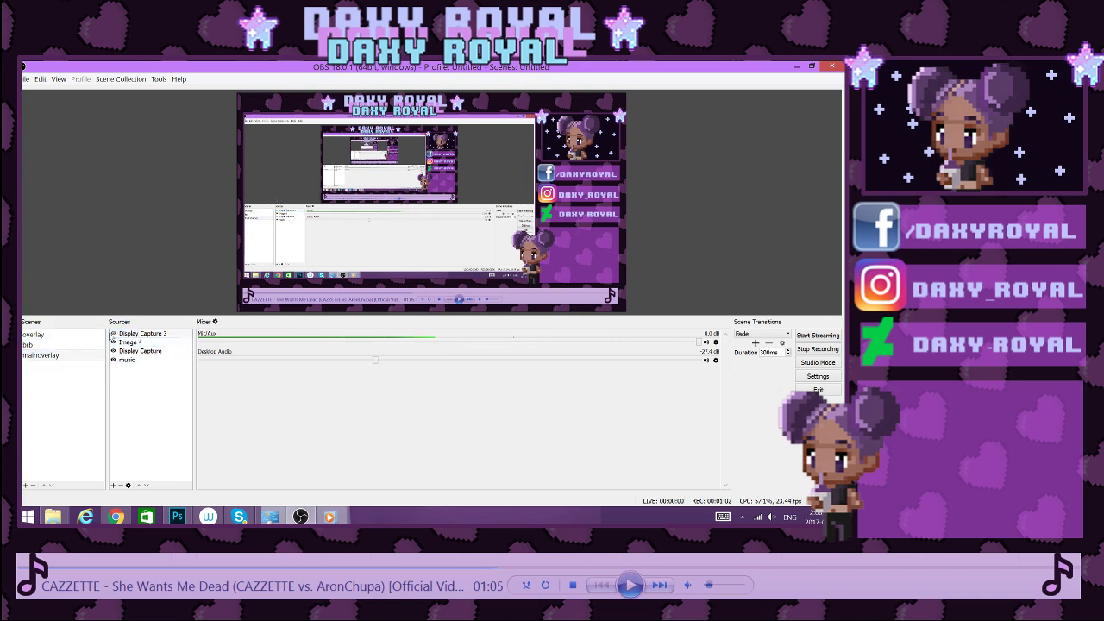
Add a new scene named overlay2.
right_click(36, 371)
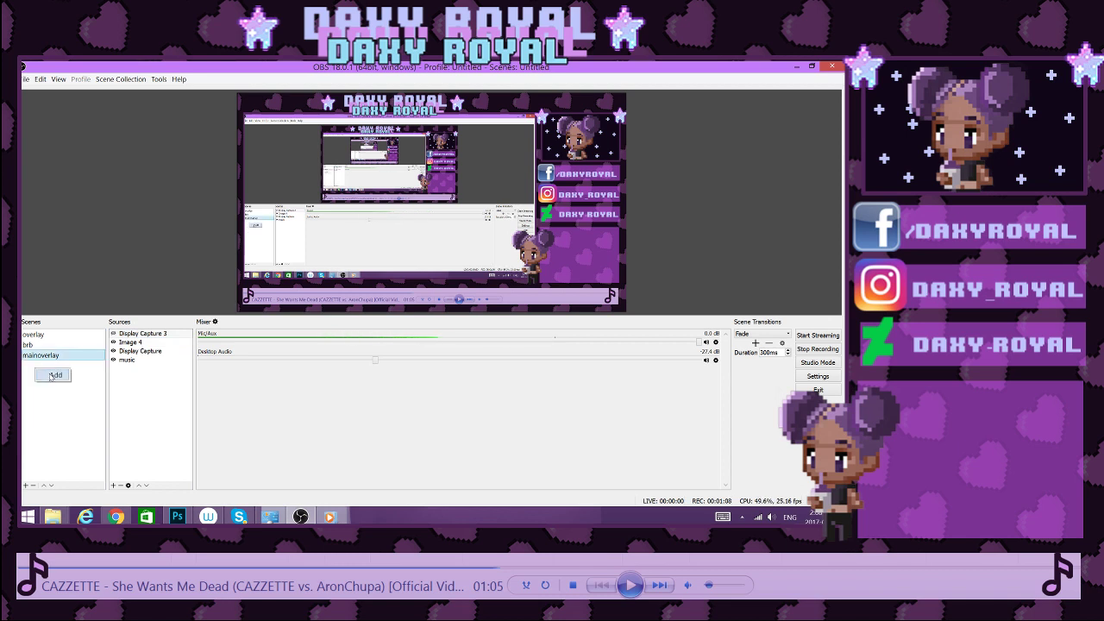
click(53, 375)
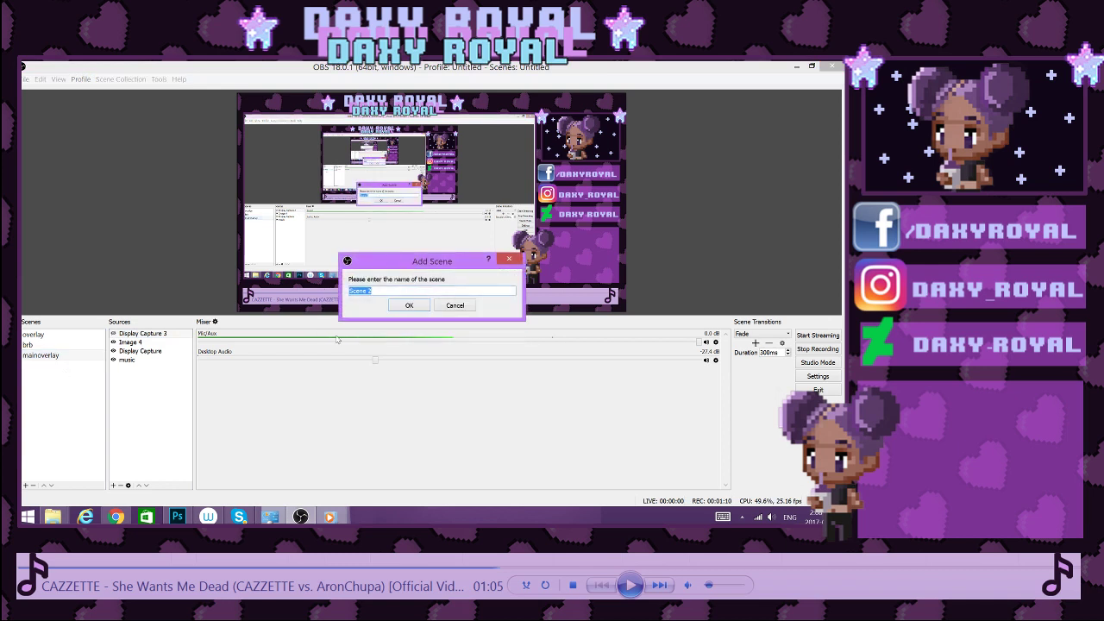
text(o)
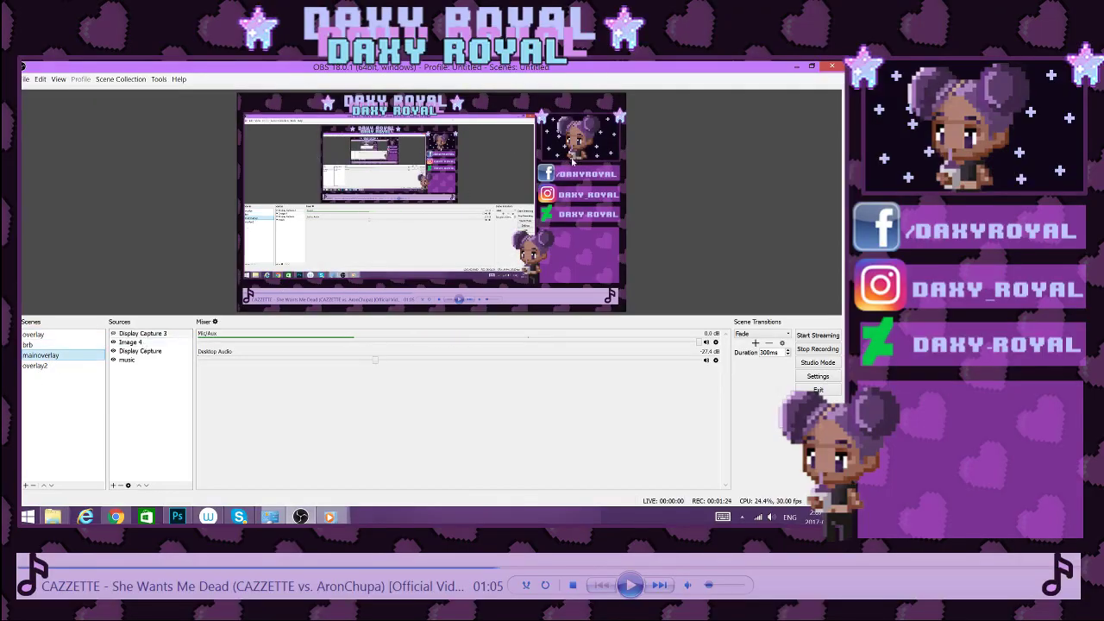
Remove the Display Capture 3 source from the mainoverlay scene and confirm the removal.
click(154, 334)
right_click(156, 338)
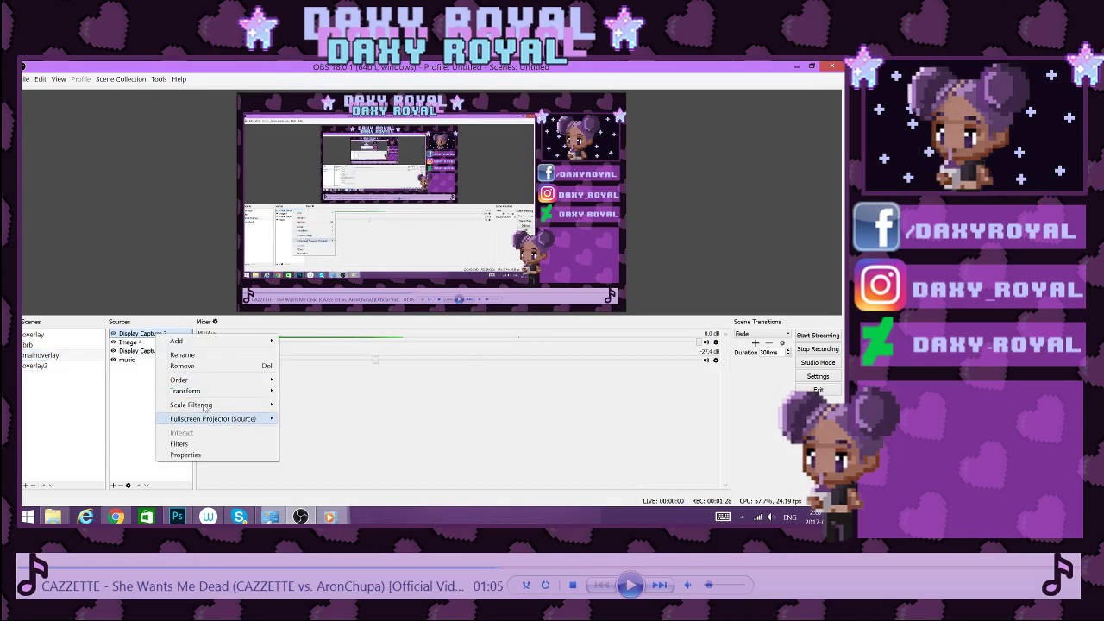
click(212, 365)
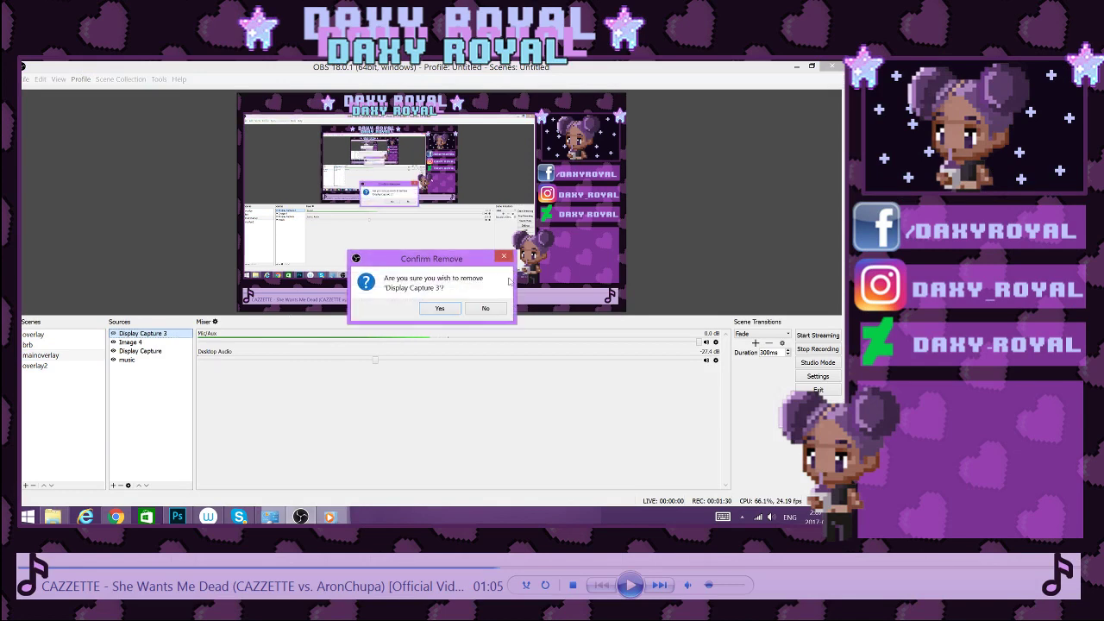
click(438, 308)
click(156, 345)
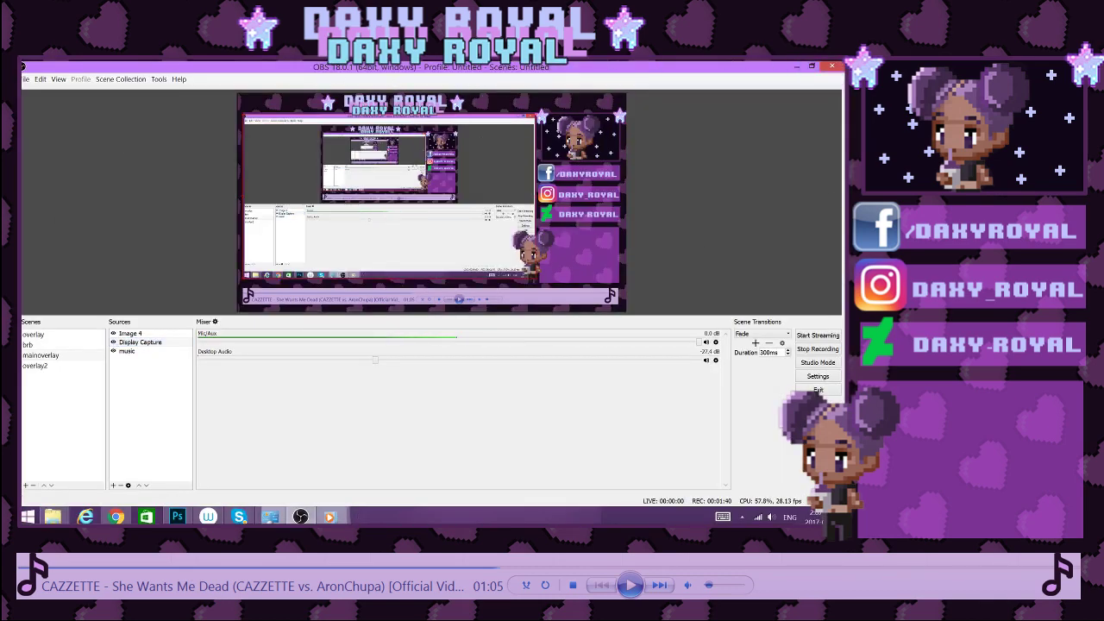
click(63, 356)
click(156, 343)
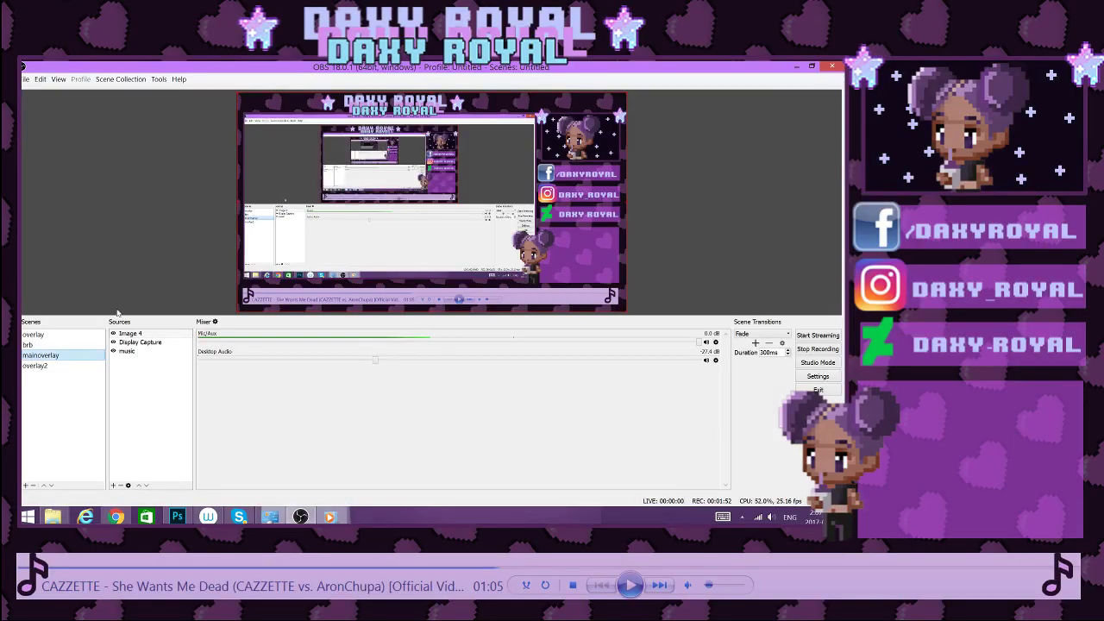
click(132, 335)
click(75, 358)
Add a new Display Capture source to the mainoverlay scene, using Display 0: 2560x1440 with cursor capture on.
right_click(119, 361)
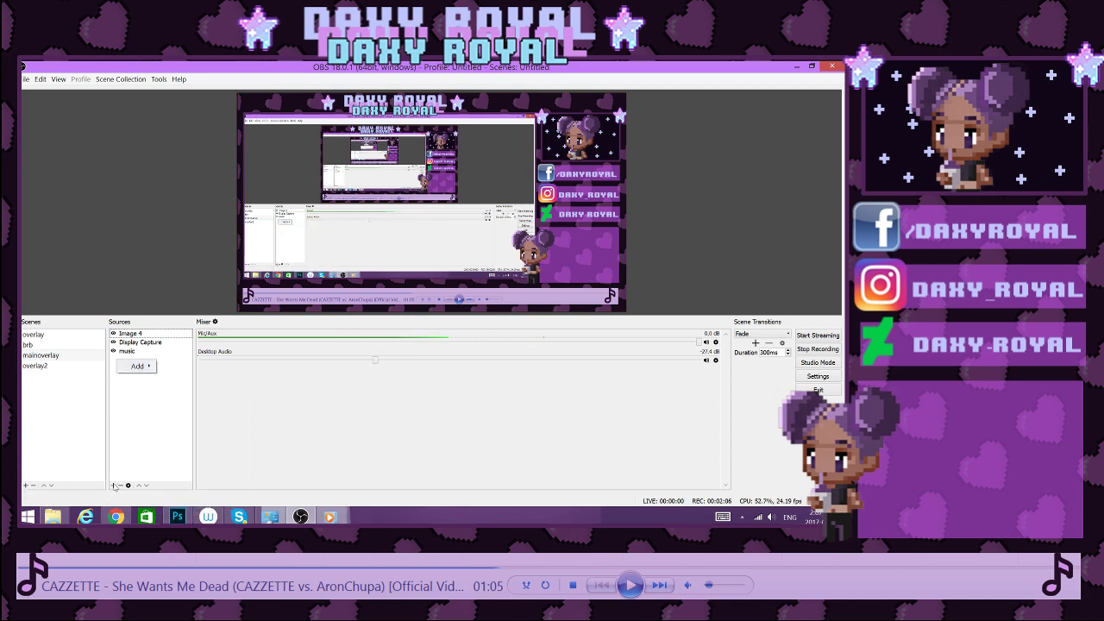
mouse_move(139, 369)
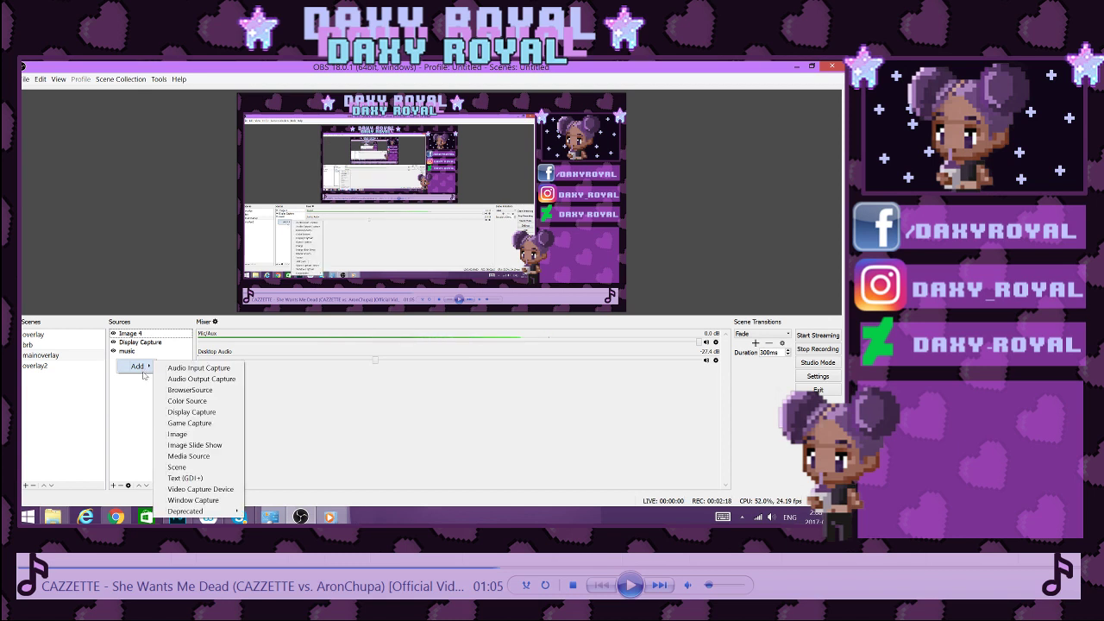
click(216, 412)
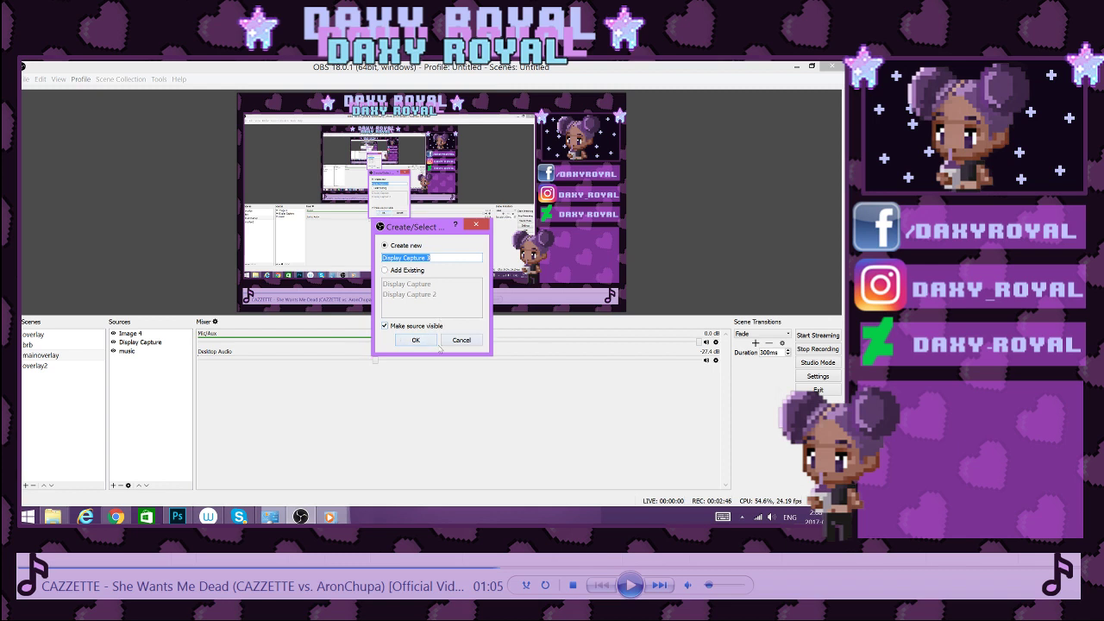
click(416, 341)
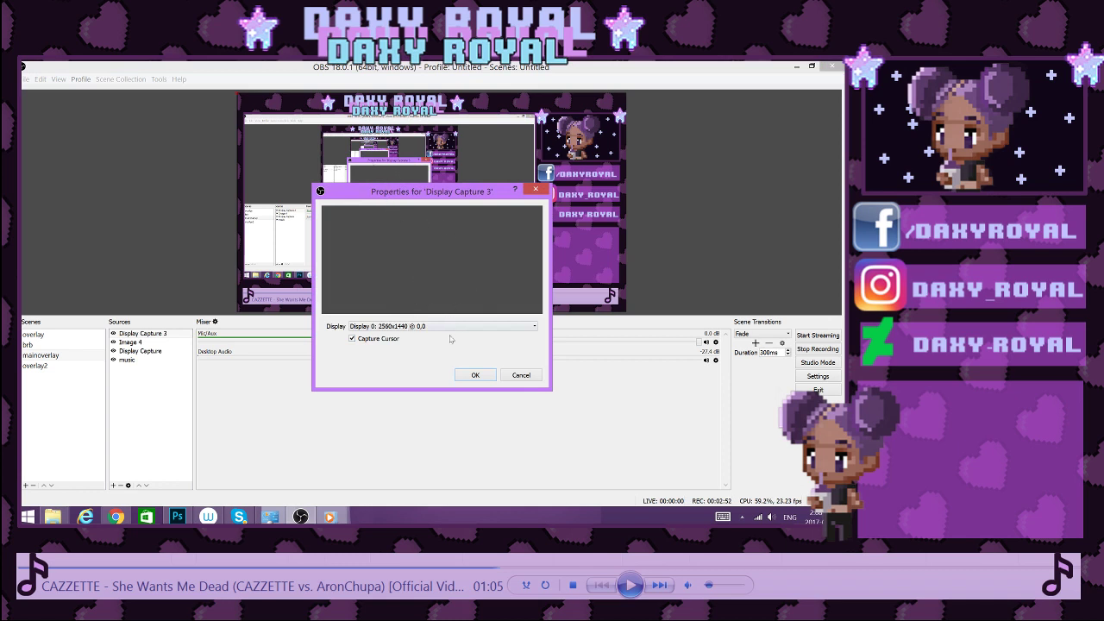
click(384, 327)
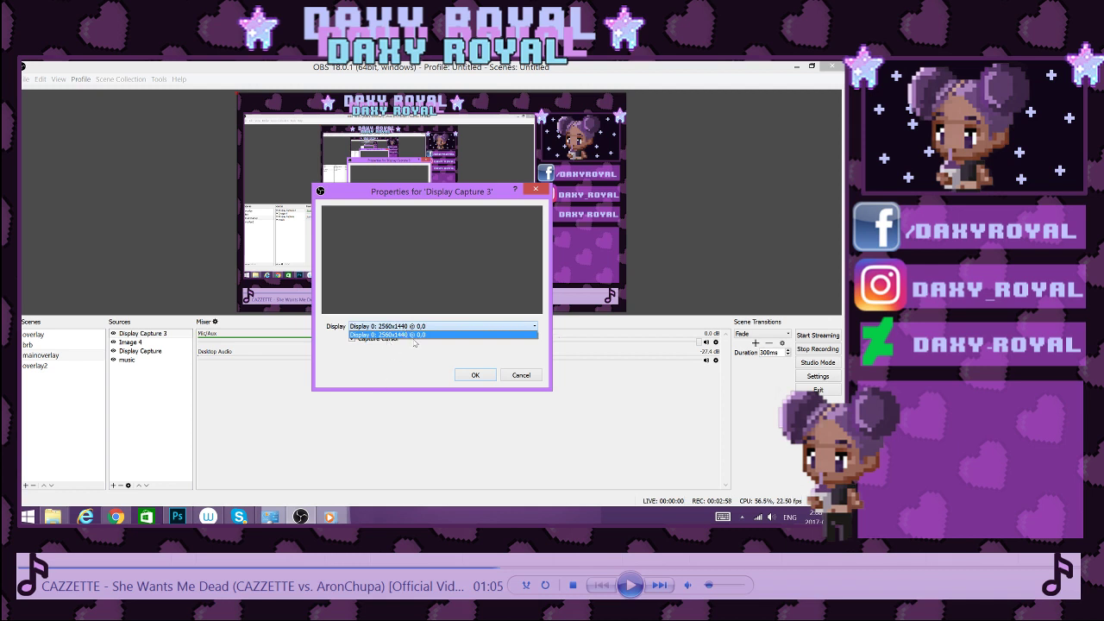
click(408, 334)
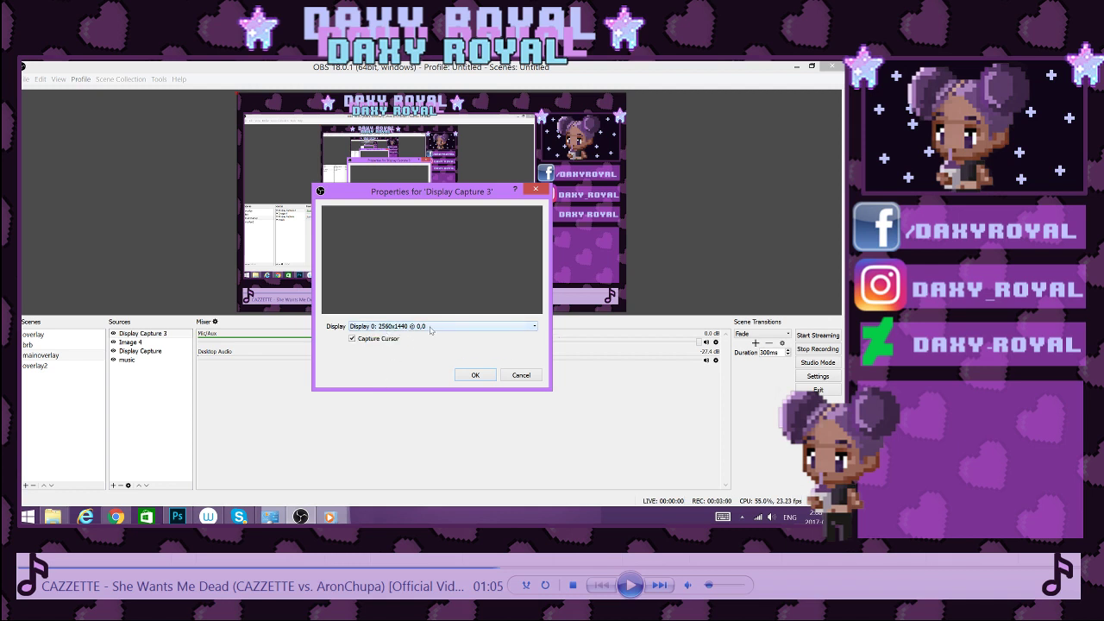
click(430, 326)
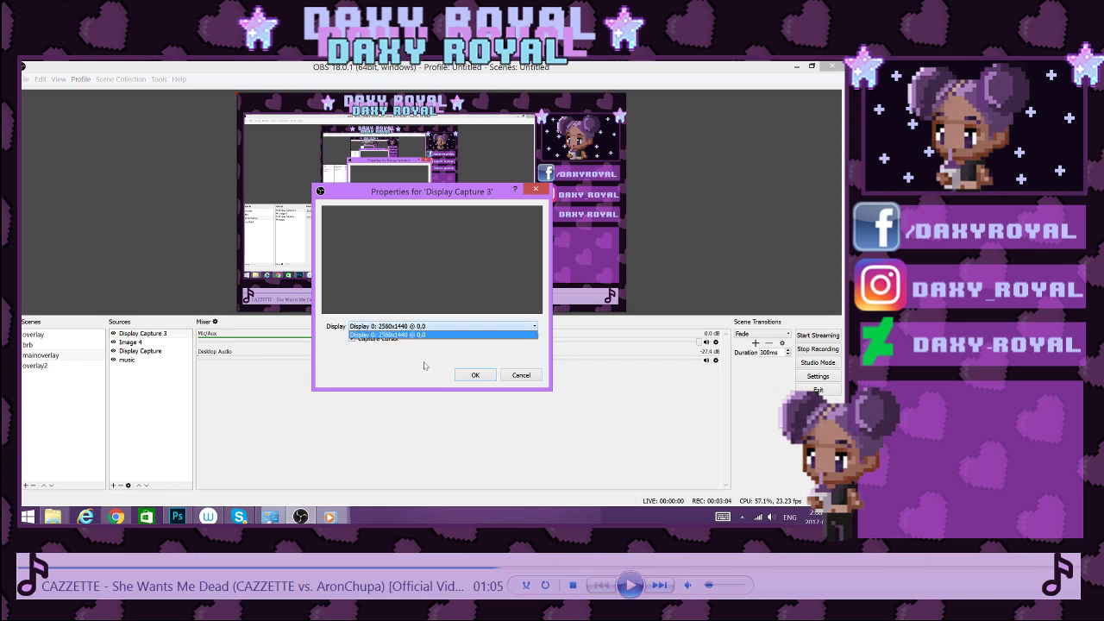
click(424, 366)
click(476, 376)
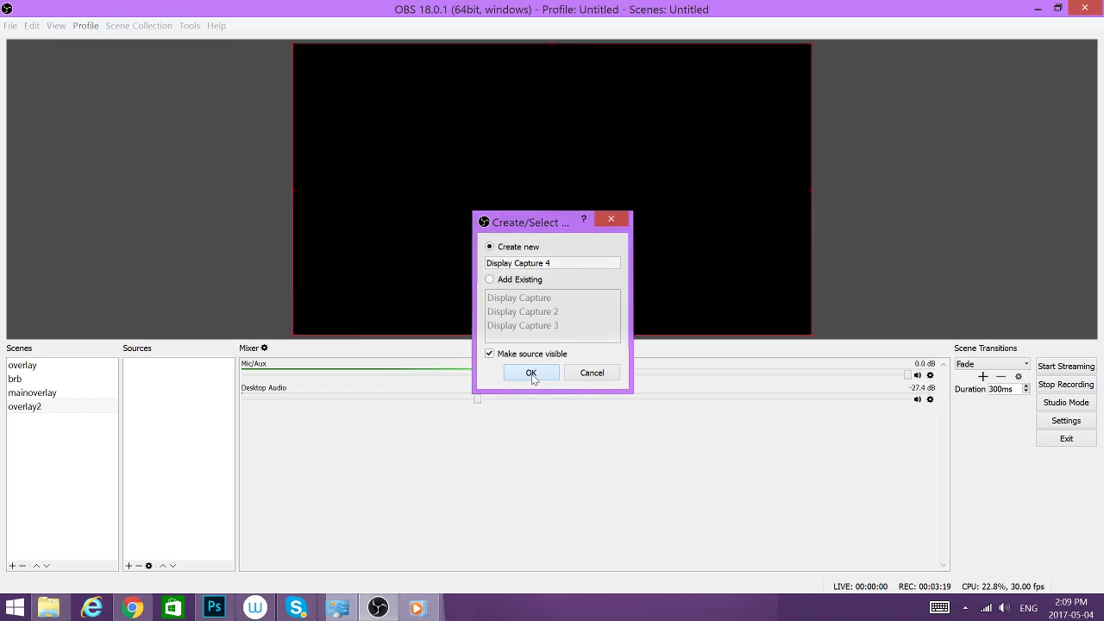
Create the Display Capture 4 source in the overlay2 scene, capturing Display 0: 2560x1440 with the cursor.
click(529, 373)
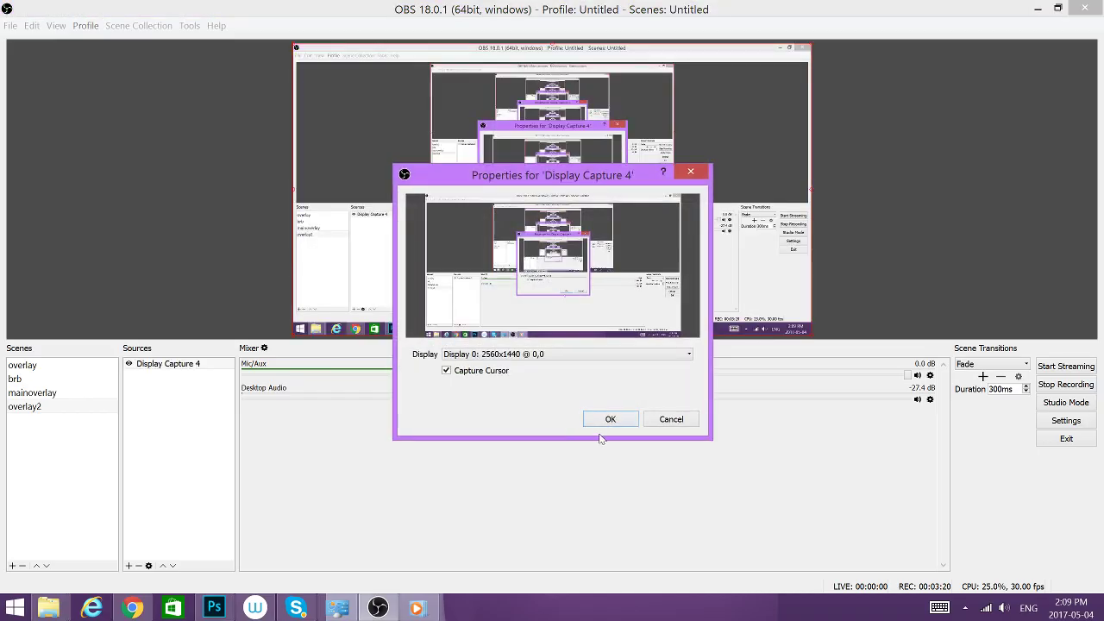
click(607, 421)
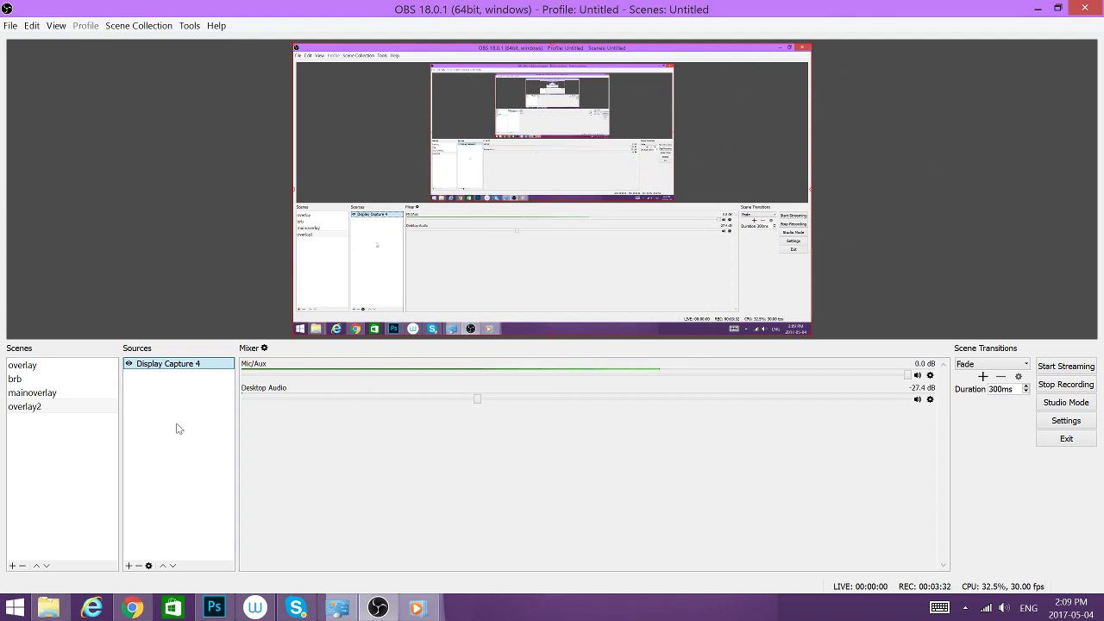
Add a new Image source to the overlay2 scene using the overlay.png file from the Art/Stream folder.
right_click(158, 385)
mouse_move(168, 390)
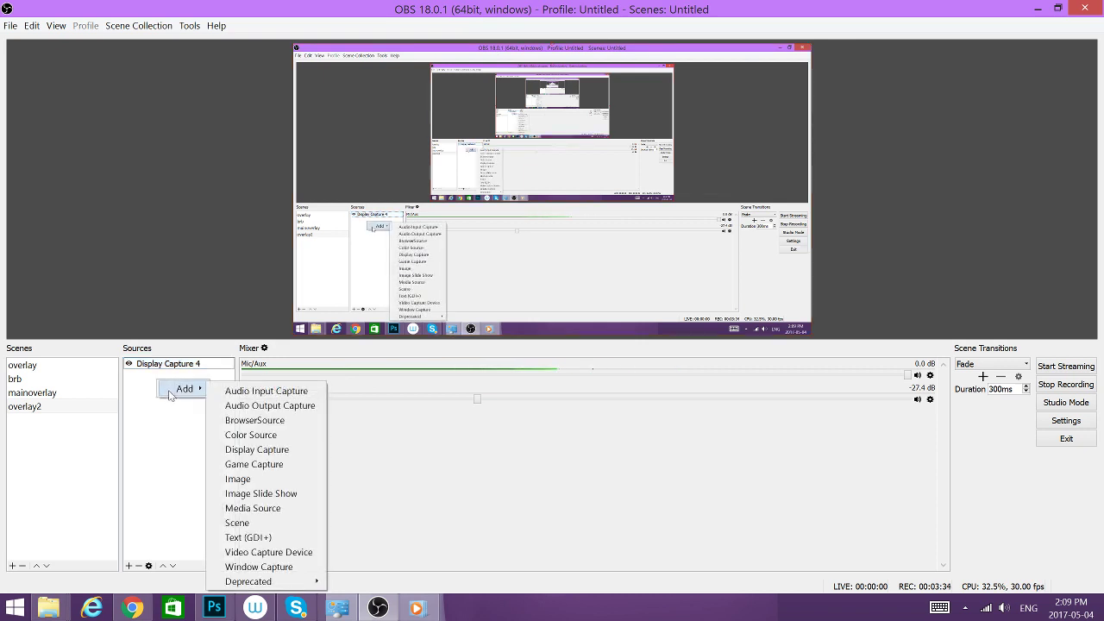
click(261, 481)
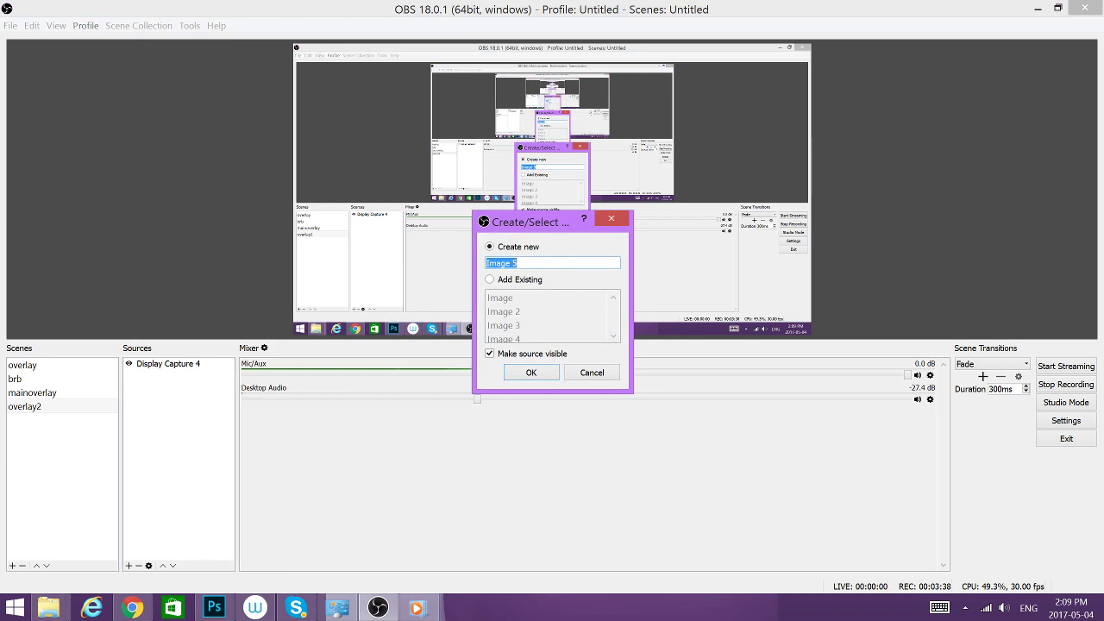
click(530, 373)
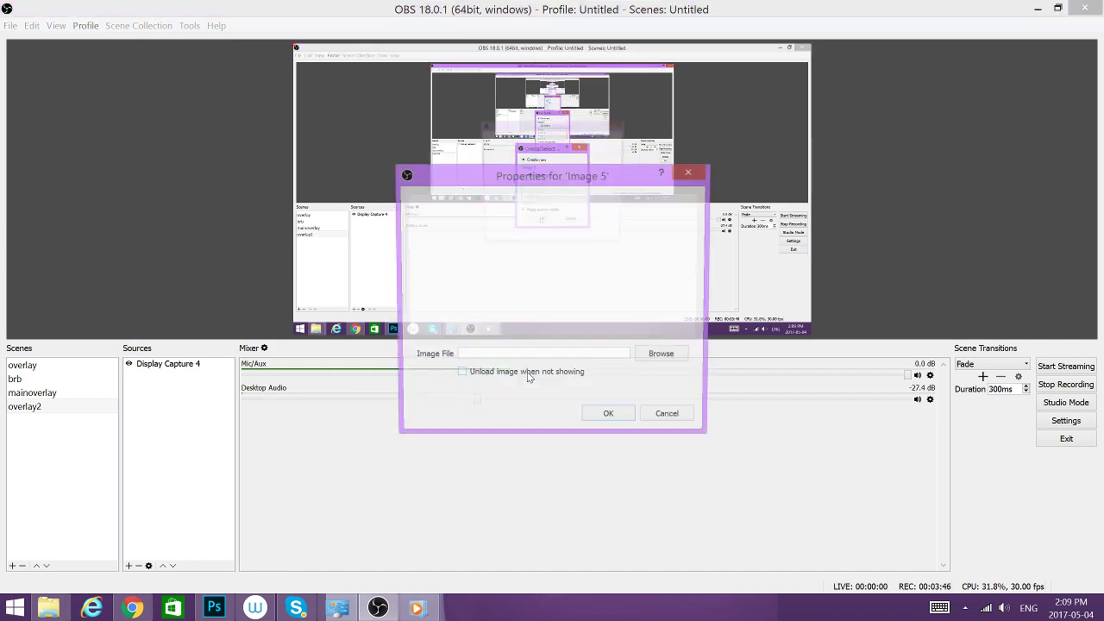
click(655, 358)
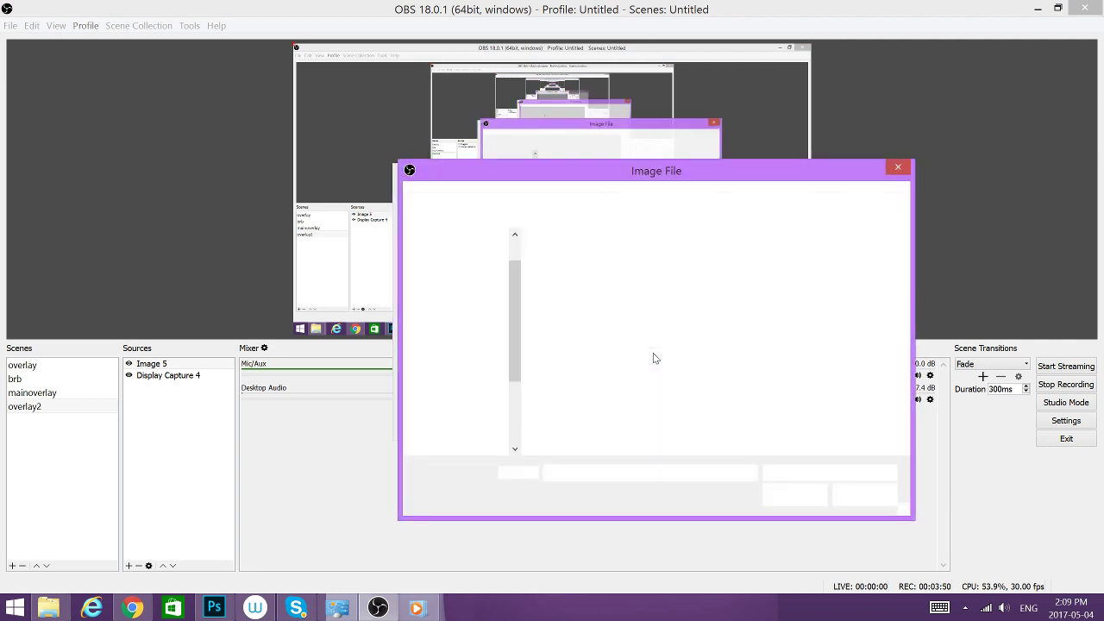
click(595, 258)
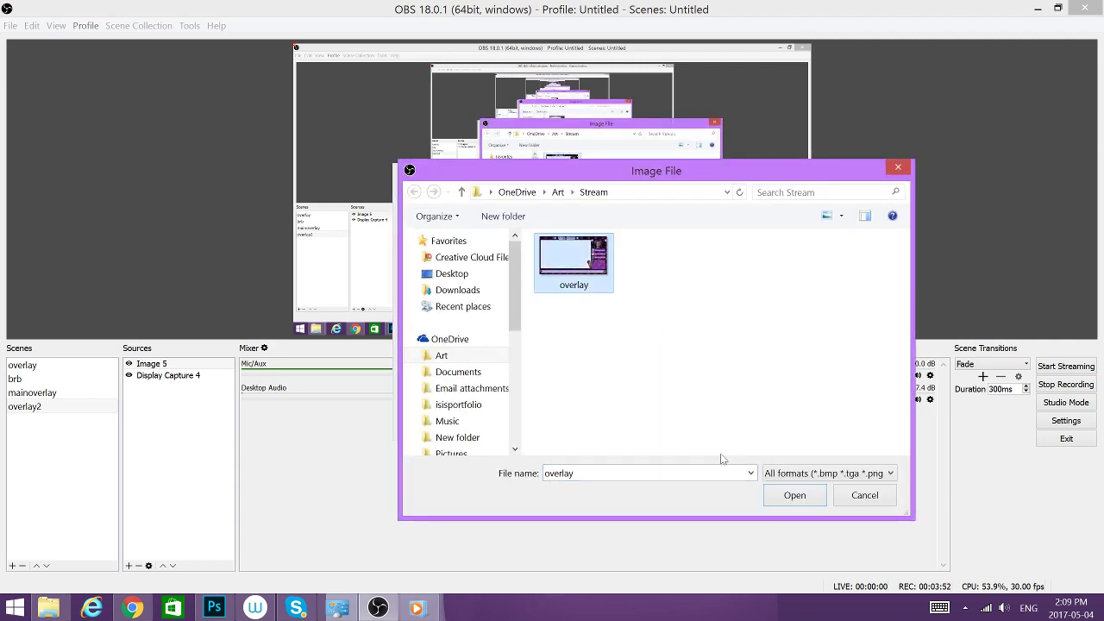
click(808, 498)
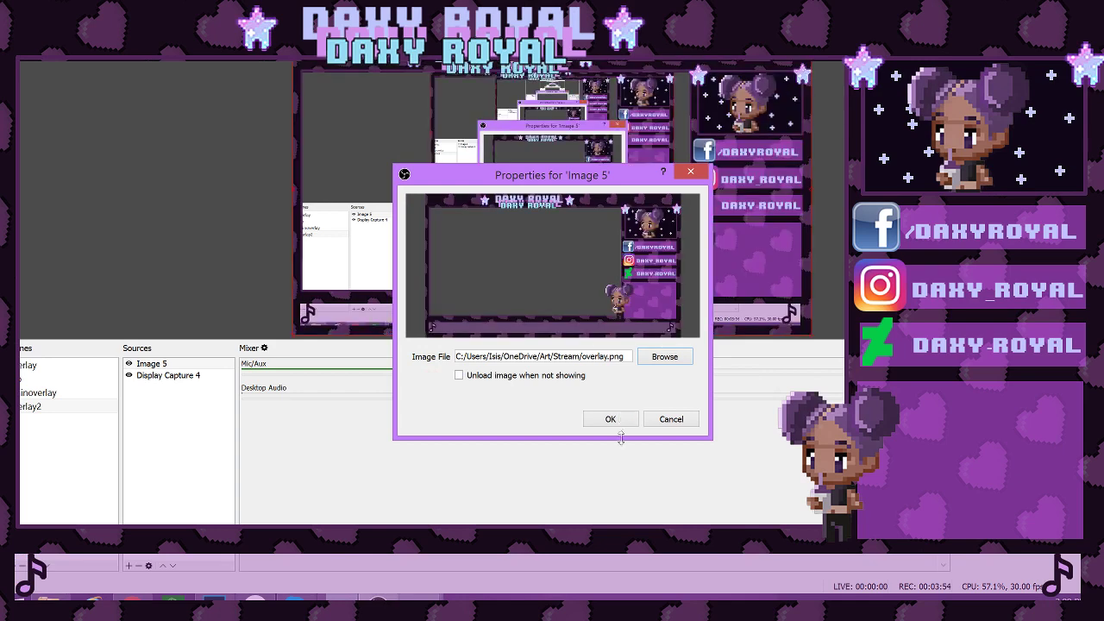
click(610, 419)
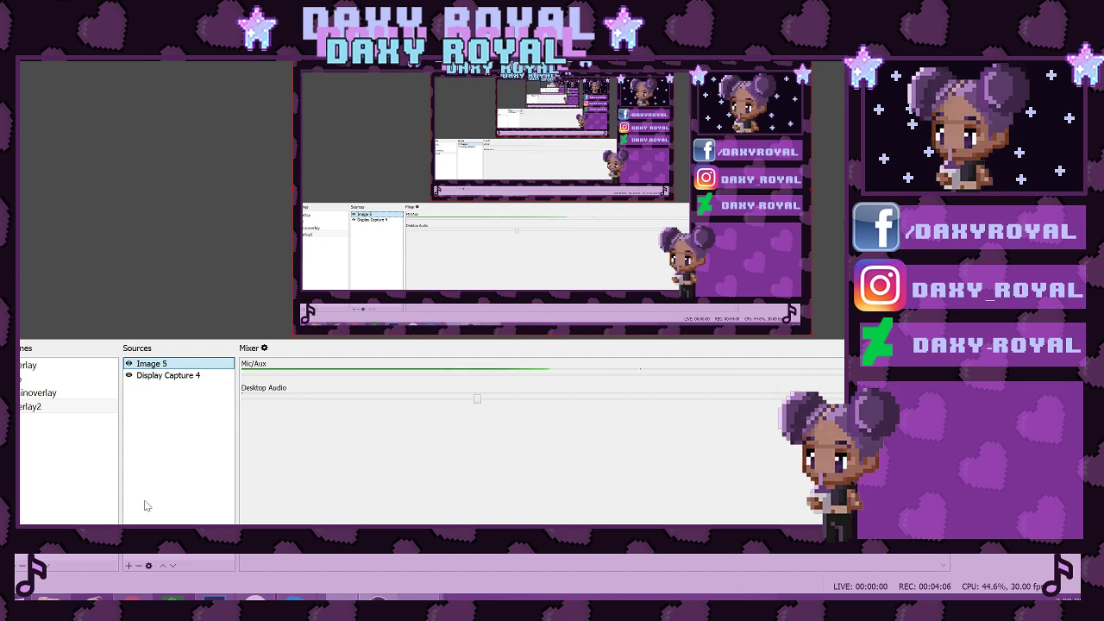
right_click(161, 388)
mouse_move(190, 394)
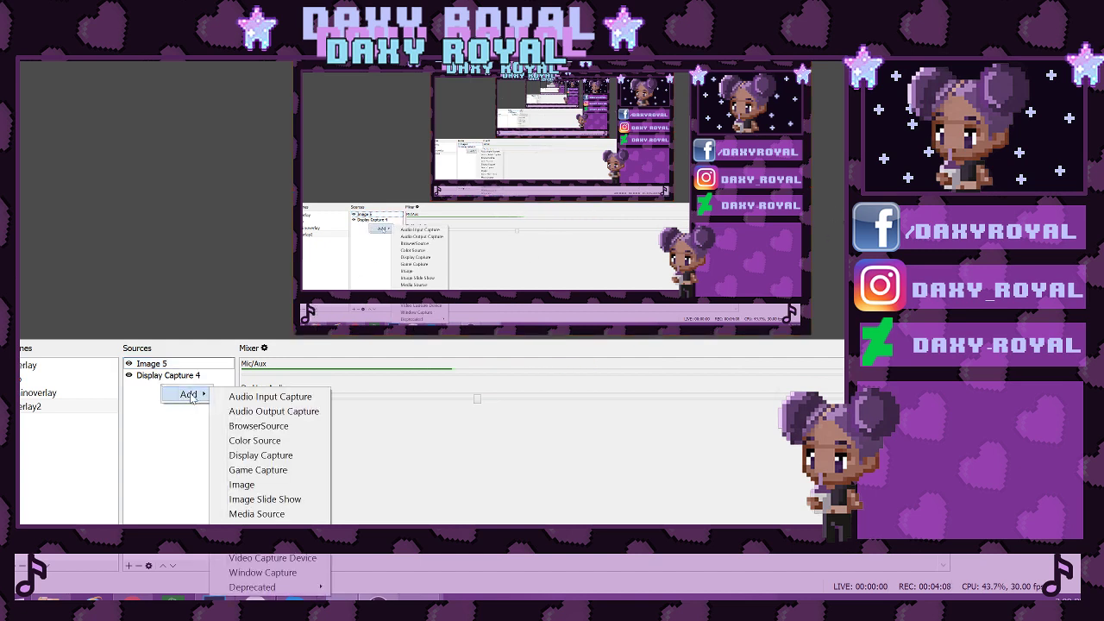
click(143, 421)
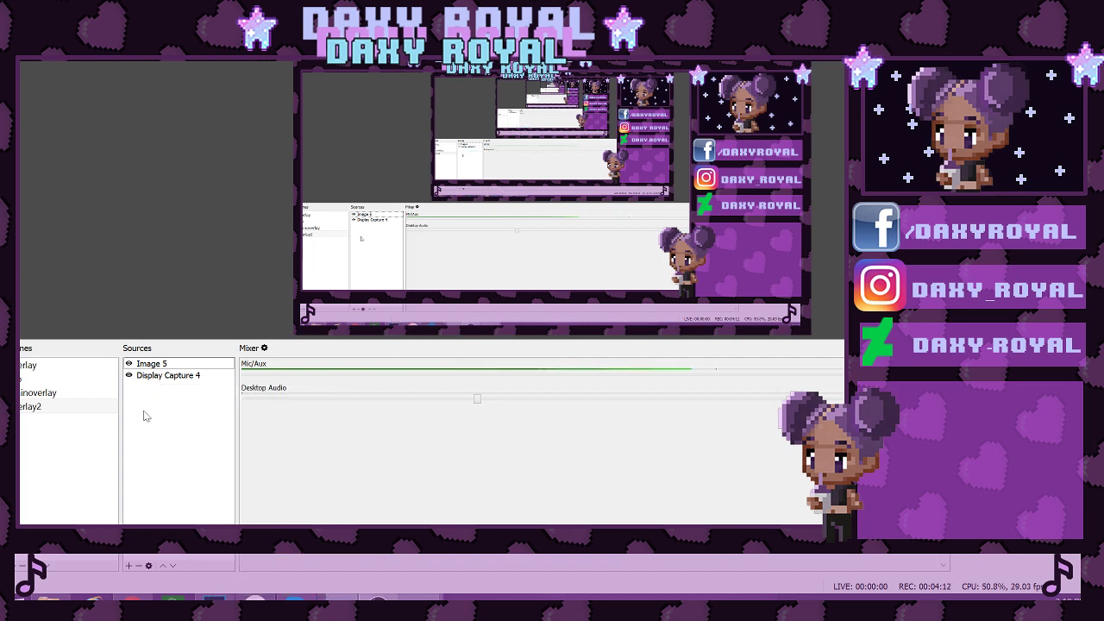
right_click(158, 396)
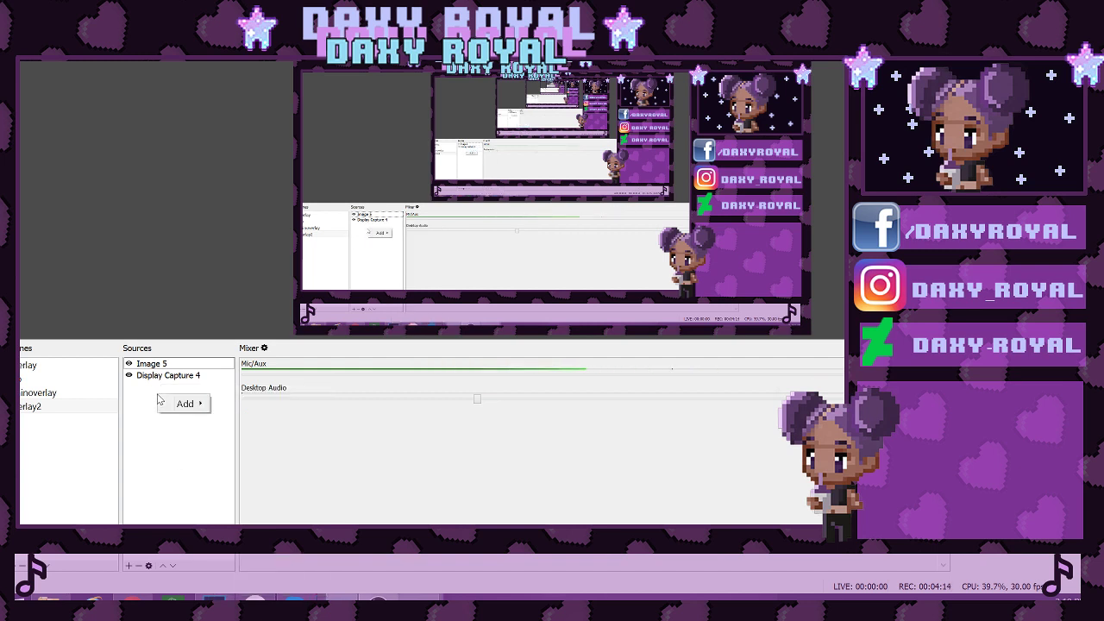
mouse_move(172, 411)
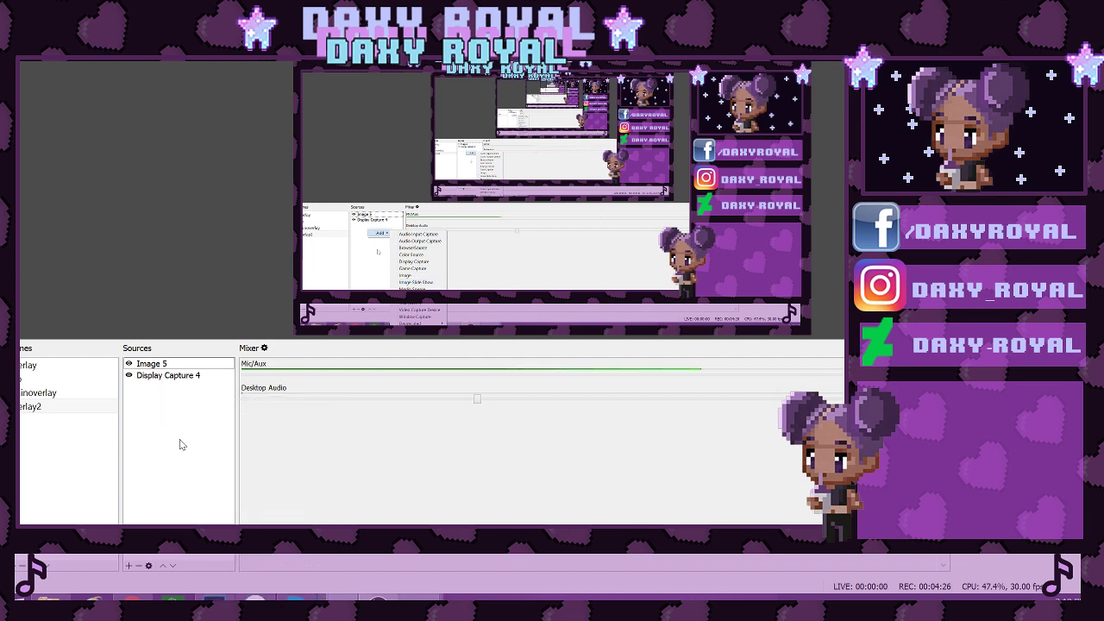
click(347, 363)
right_click(154, 412)
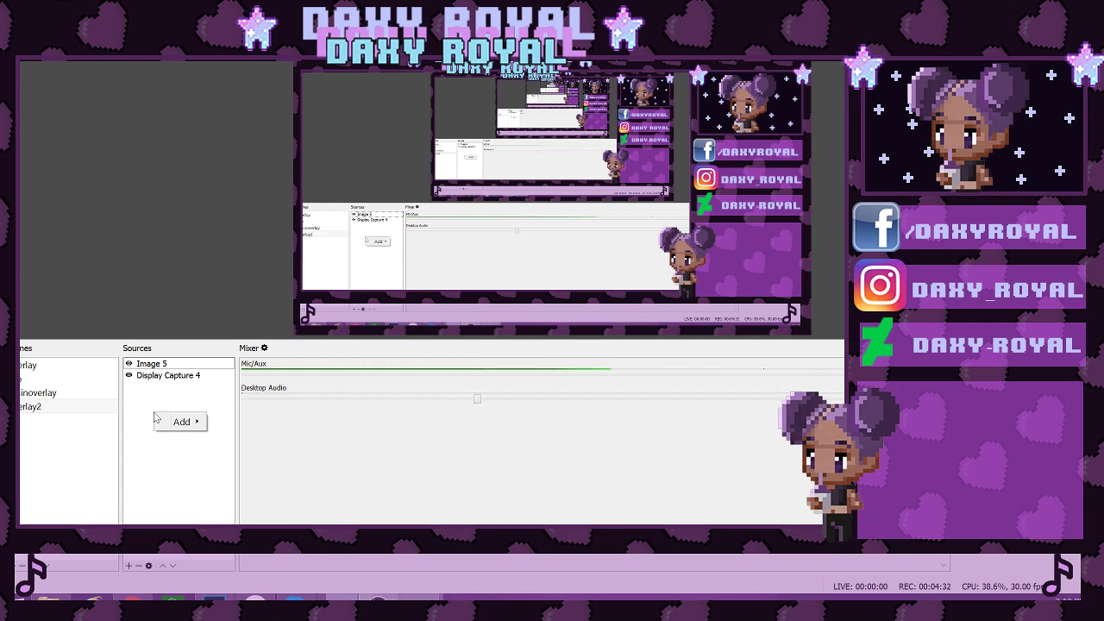
click(167, 398)
Add a new Window Capture source to the overlay2 scene that captures [wmplayer.exe]: Windows Media Player.
right_click(162, 402)
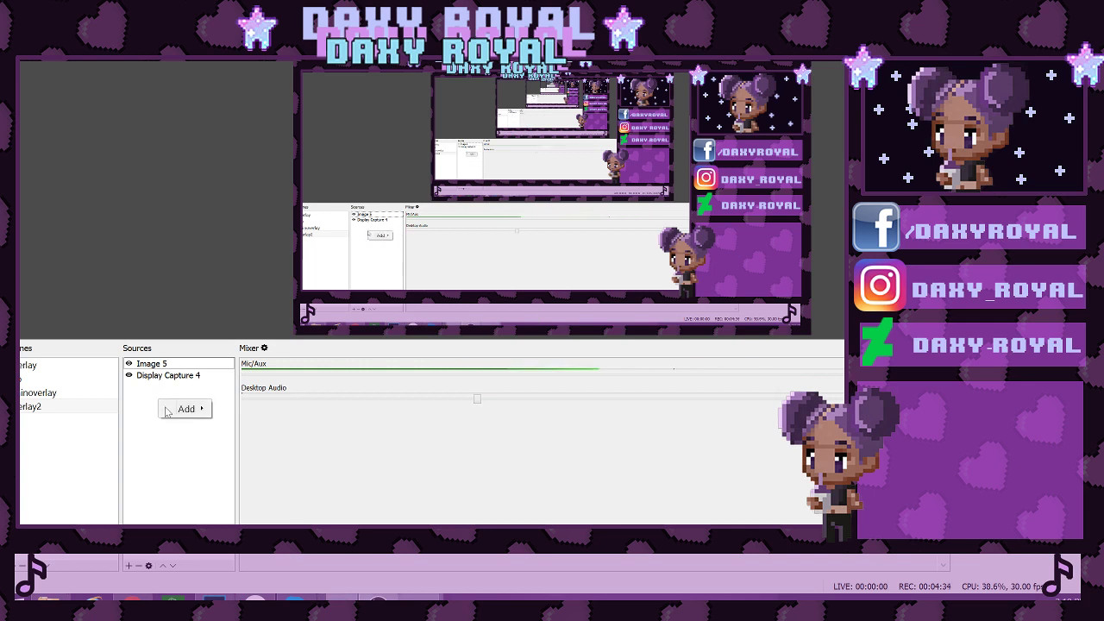
mouse_move(191, 408)
click(261, 586)
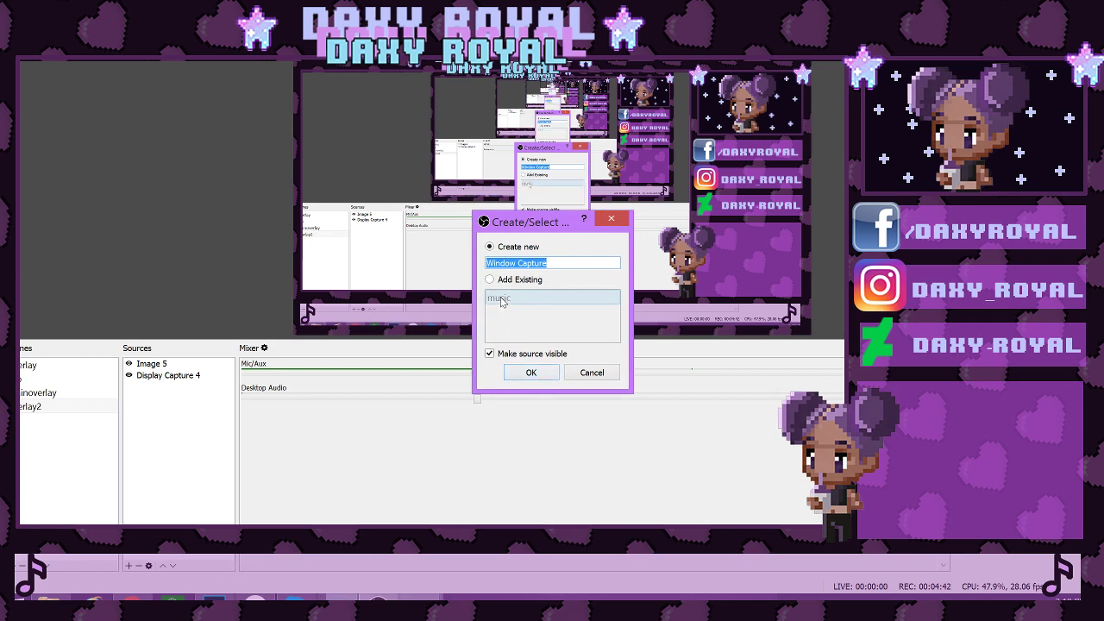
click(537, 374)
click(547, 354)
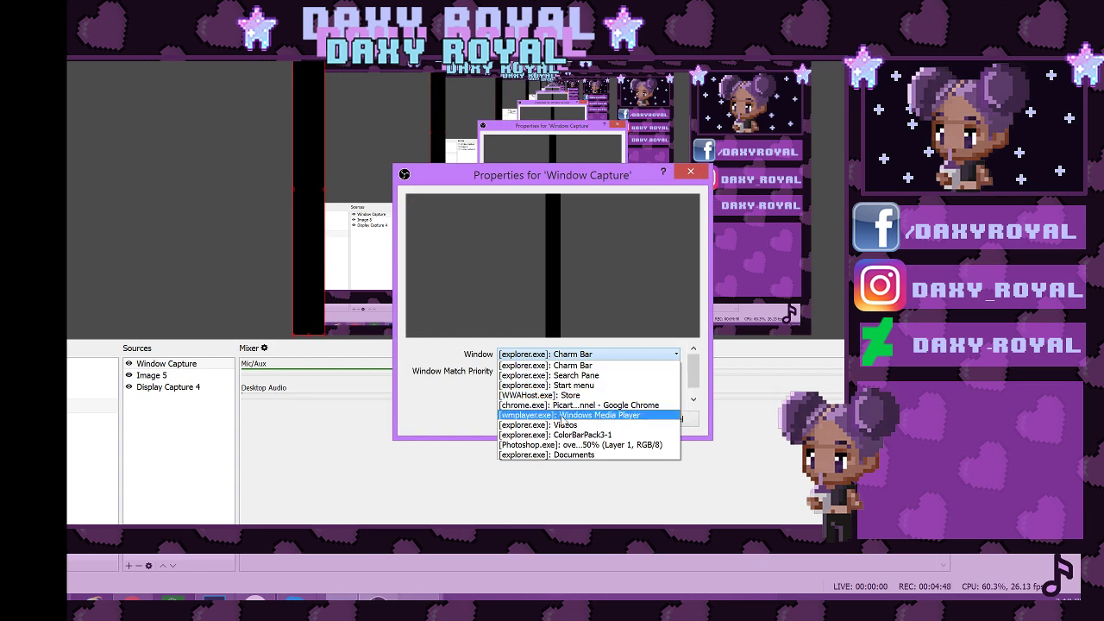
click(464, 377)
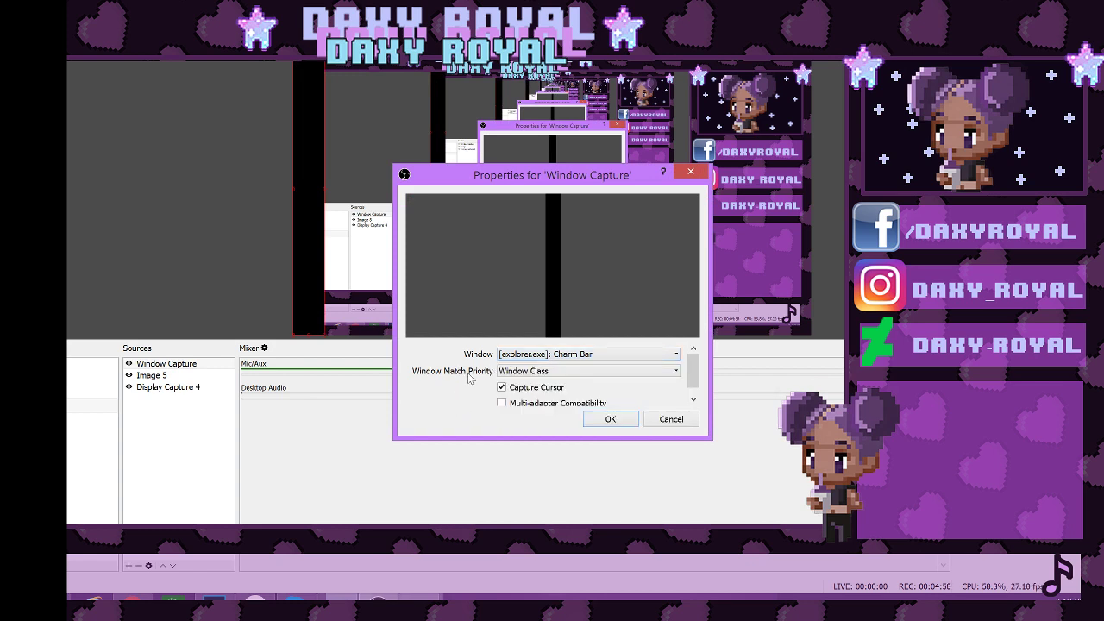
click(553, 356)
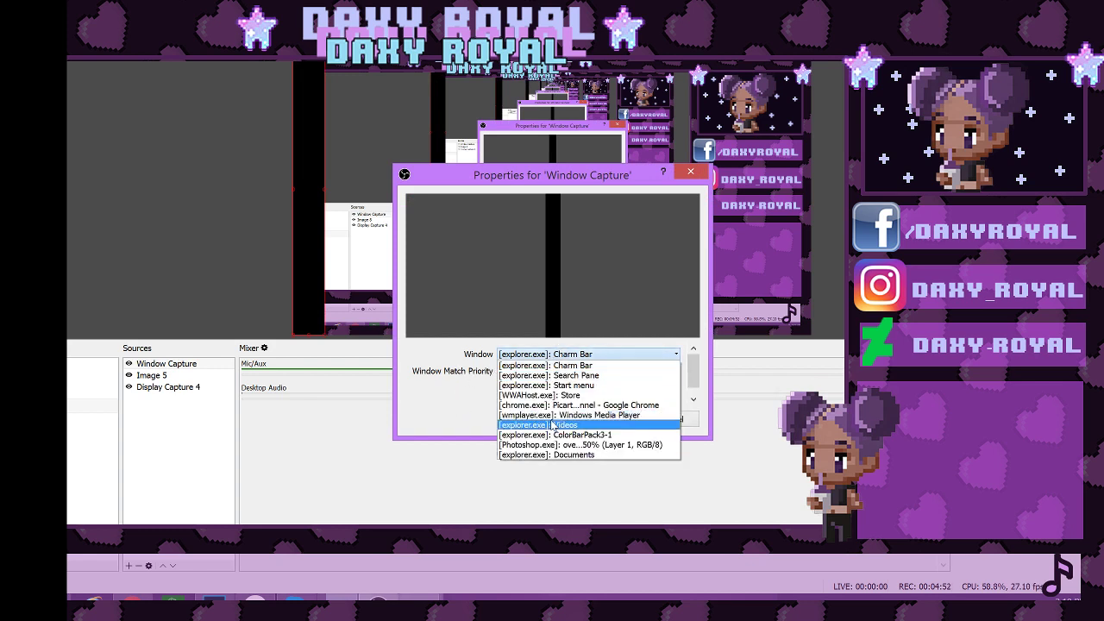
click(585, 418)
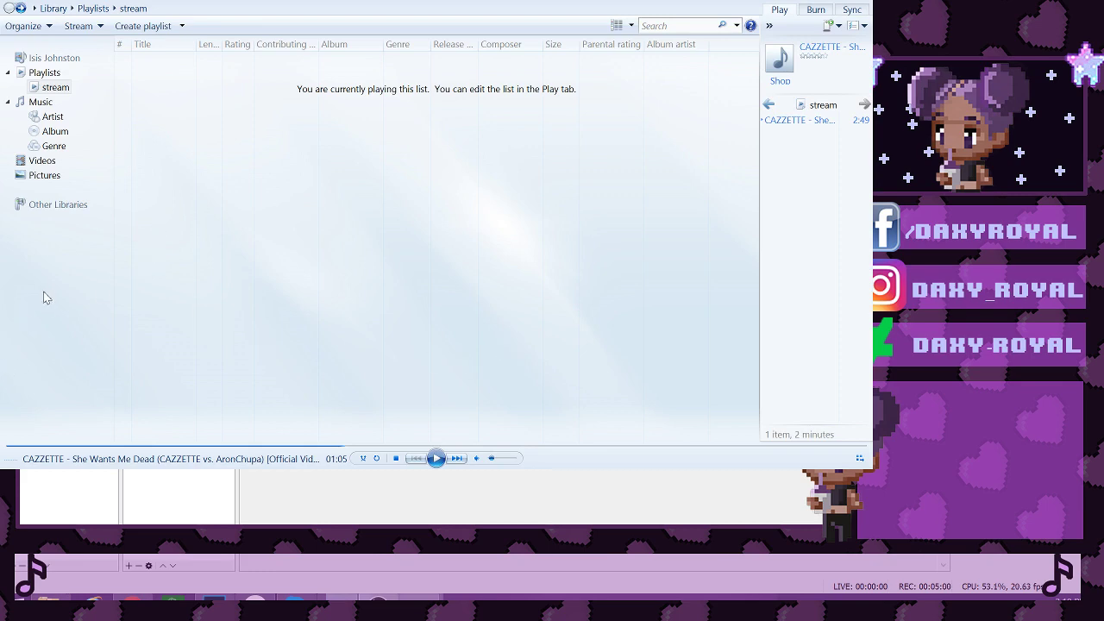
Place the Window Capture beneath Image 5 and enlarge it so the player controls sit in the overlay's music bar.
drag(48, 293, 155, 387)
ctrl+click(155, 379)
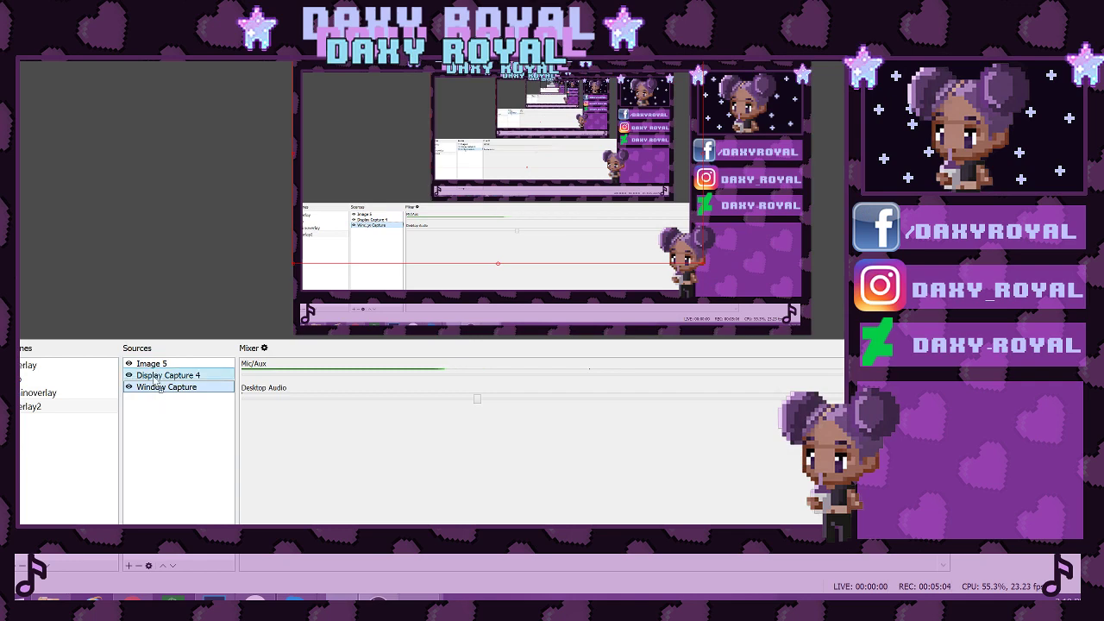
key(alt+Tab)
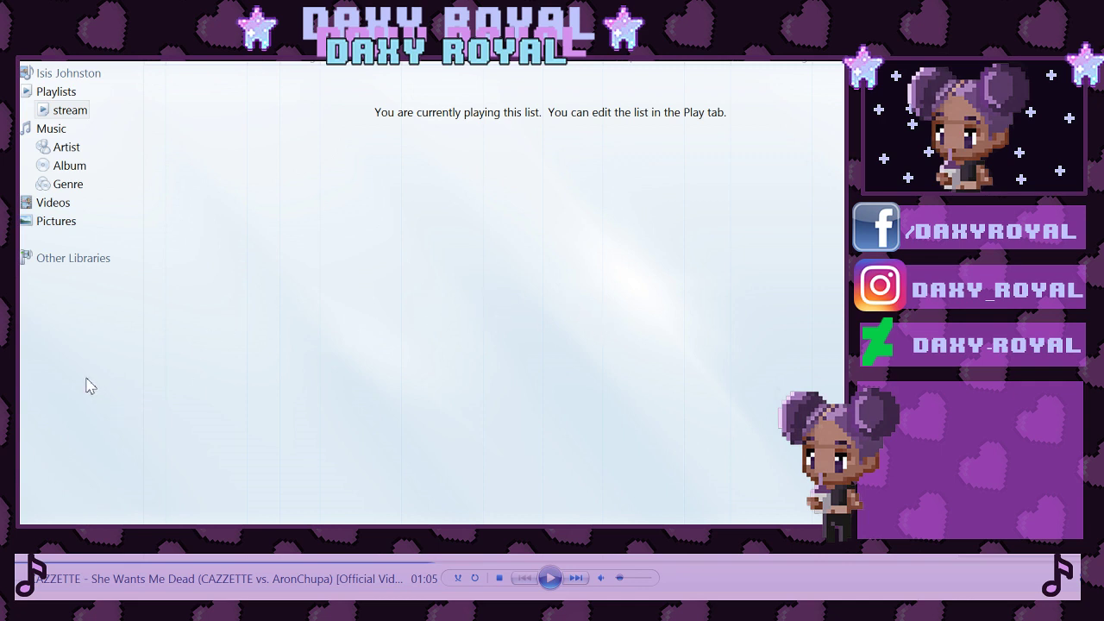
key(alt+Tab)
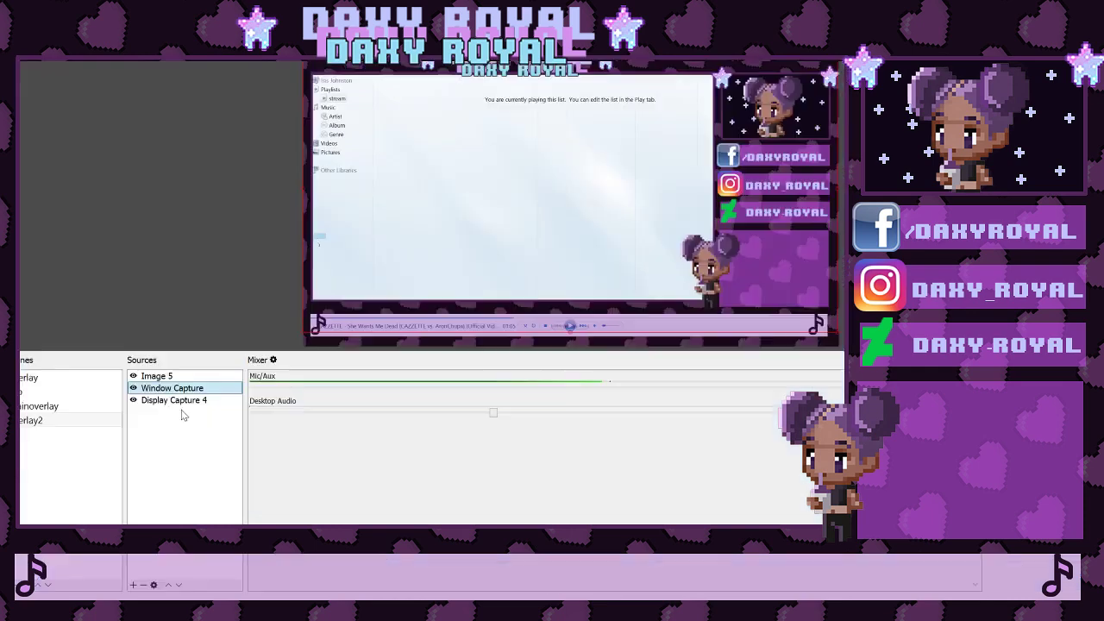
Reorder the overlay2 sources so Display Capture 4 sits between Image 5 and the Window Capture.
click(181, 388)
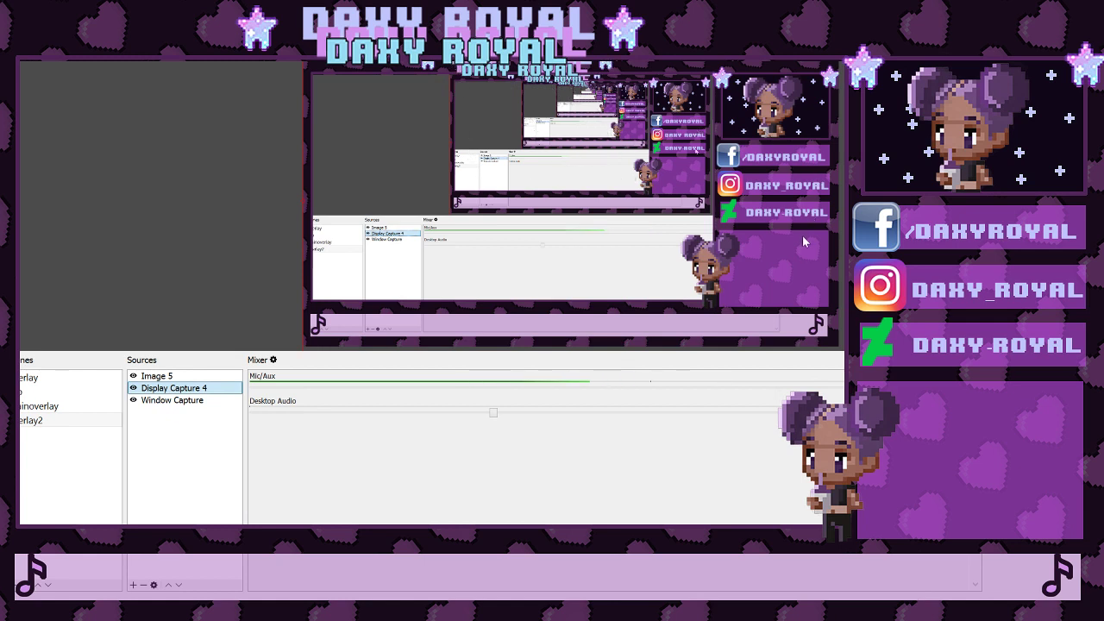
click(204, 400)
click(206, 388)
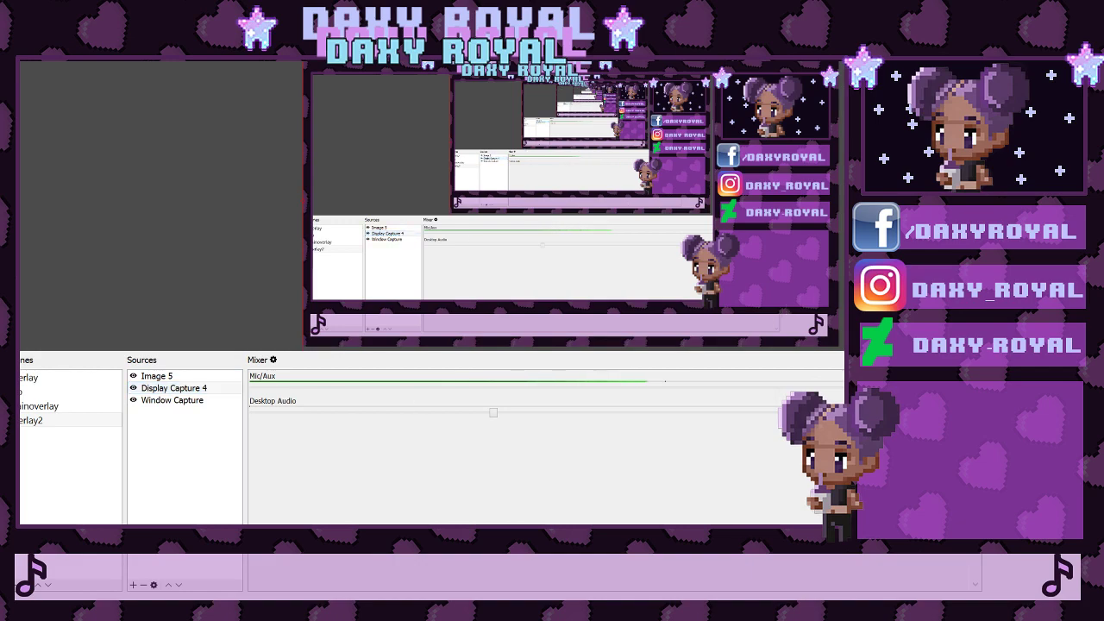
Shrink Display Capture 4 and move it into the overlay's large frame, leaving the music bar uncovered.
drag(830, 61, 830, 140)
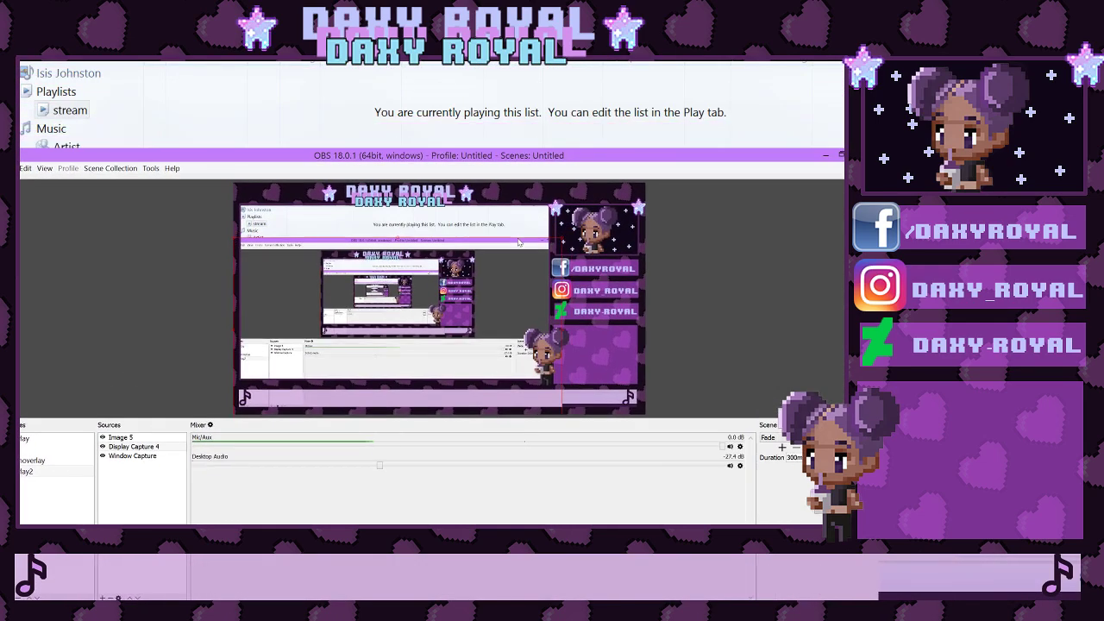
drag(636, 106, 634, 62)
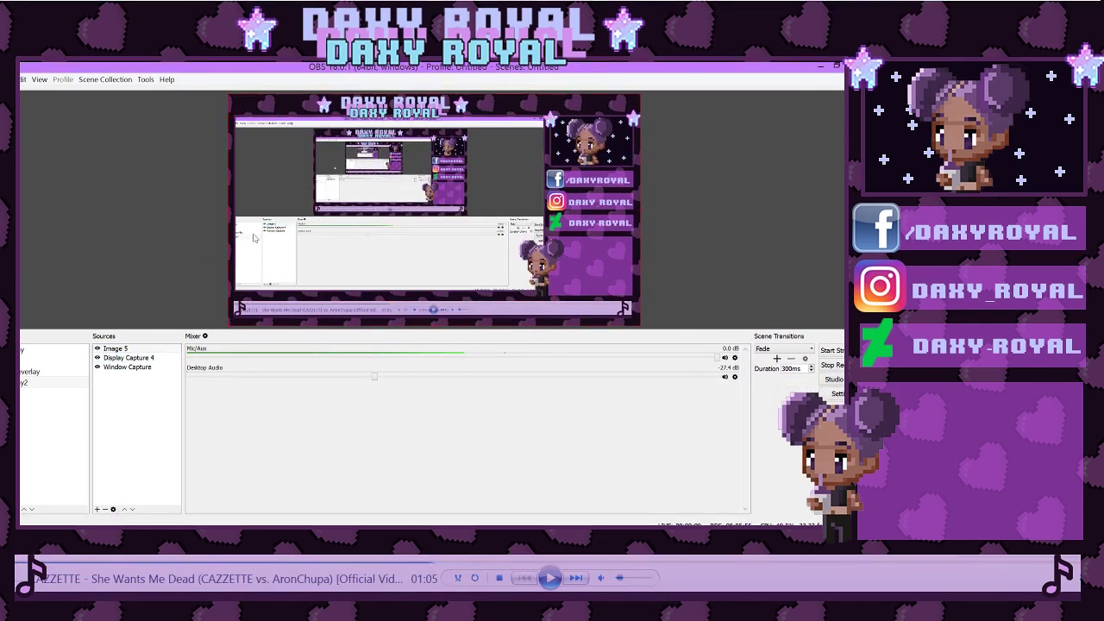
click(127, 362)
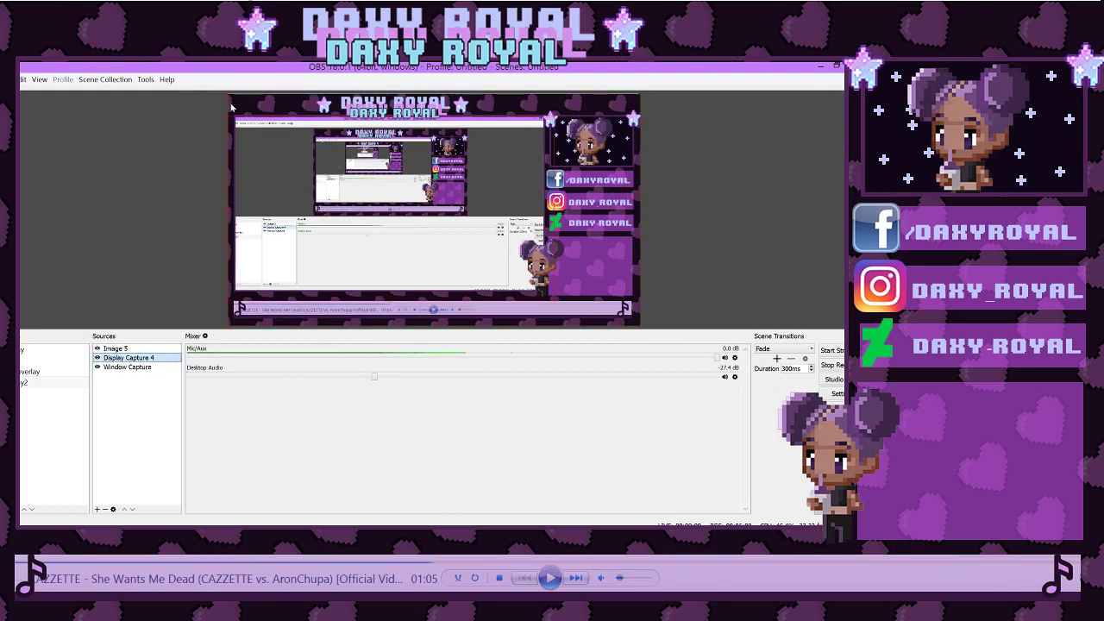
key(super+minus)
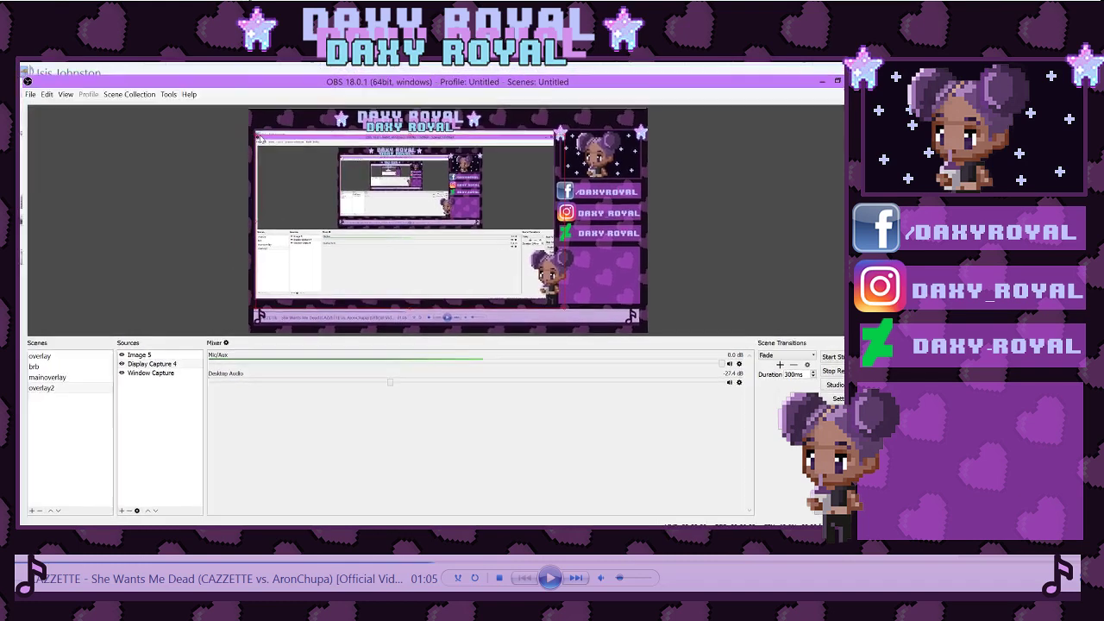
key(super+minus)
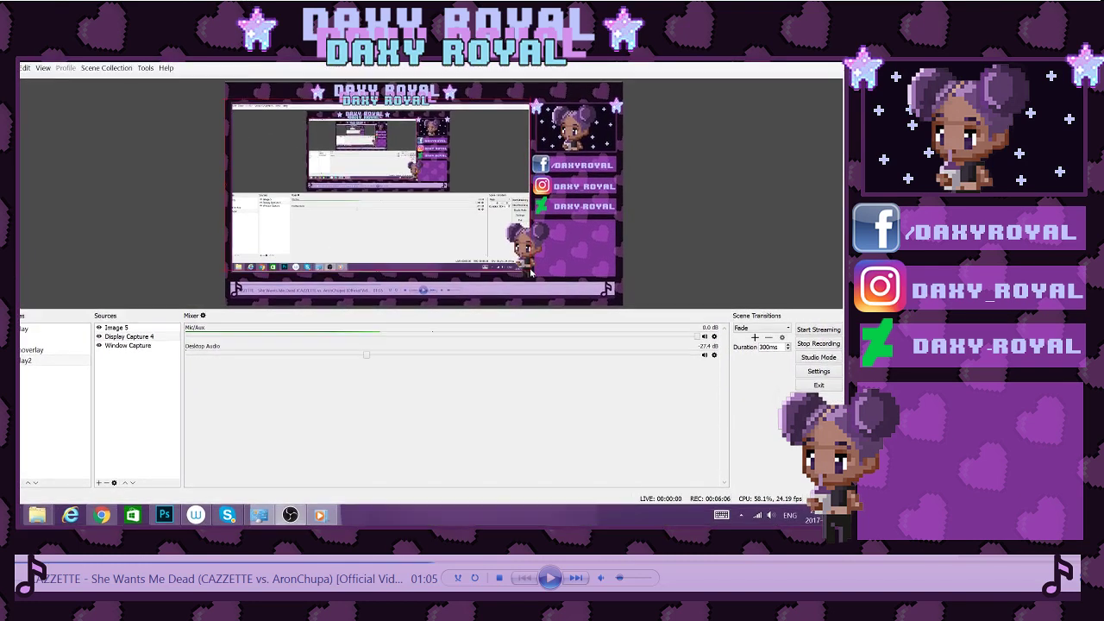
Fine-tune the size and position of Display Capture 4 so the whole desktop fits the overlay's large frame.
click(244, 195)
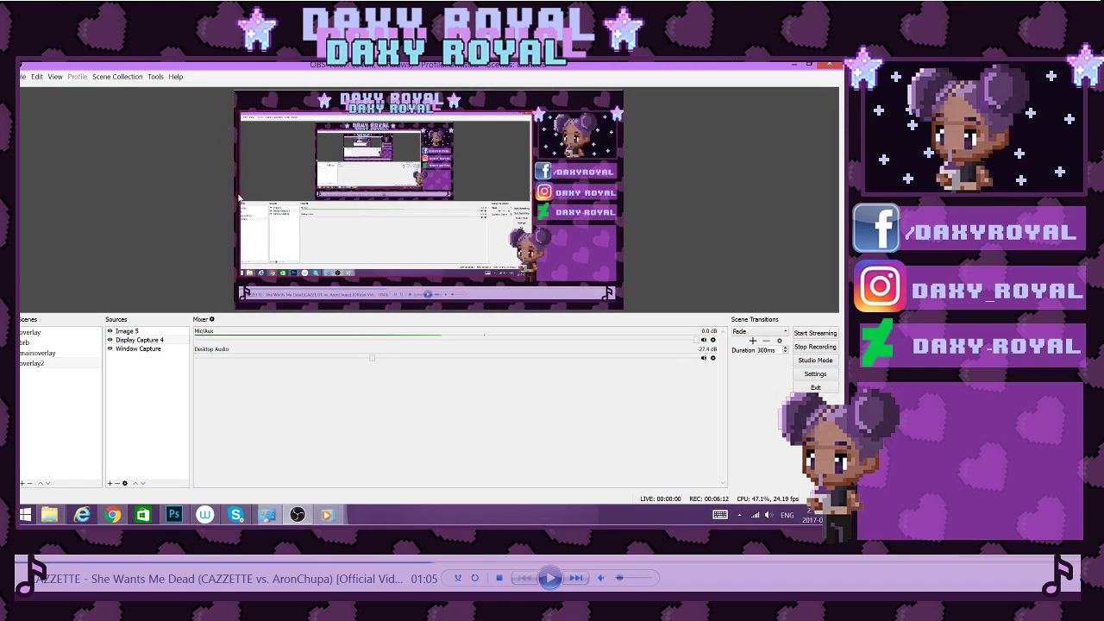
drag(240, 197, 245, 195)
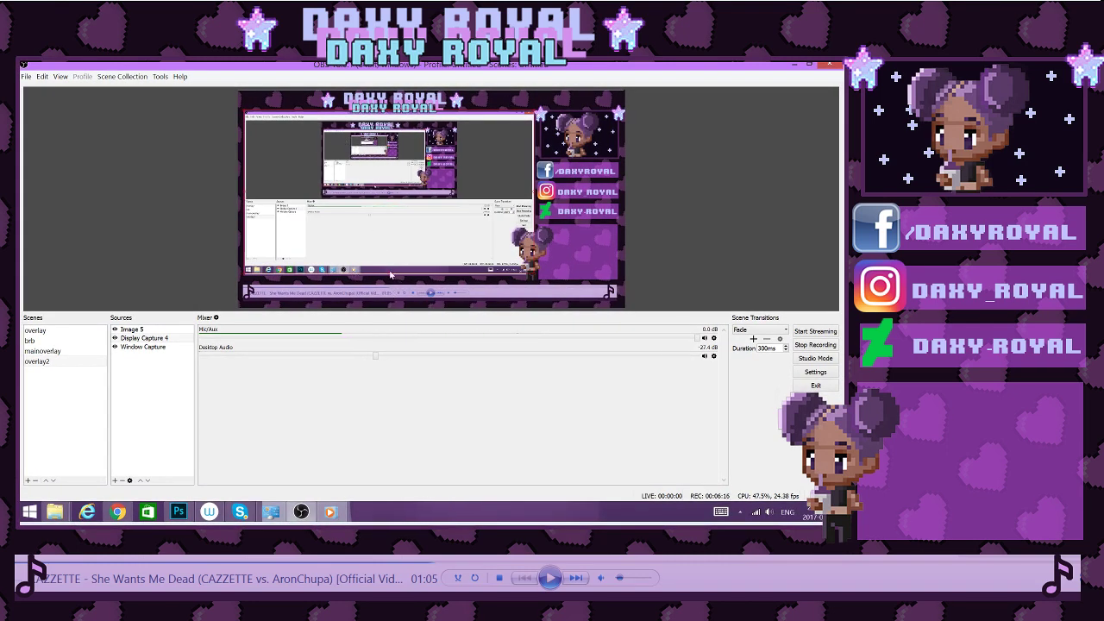
drag(389, 276, 393, 281)
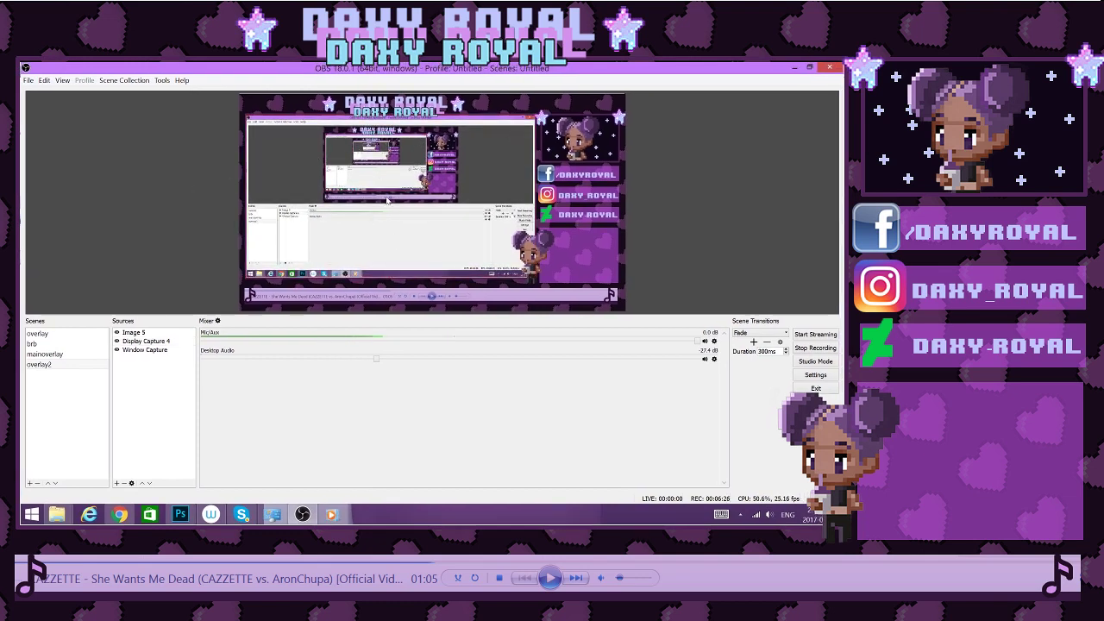
click(145, 340)
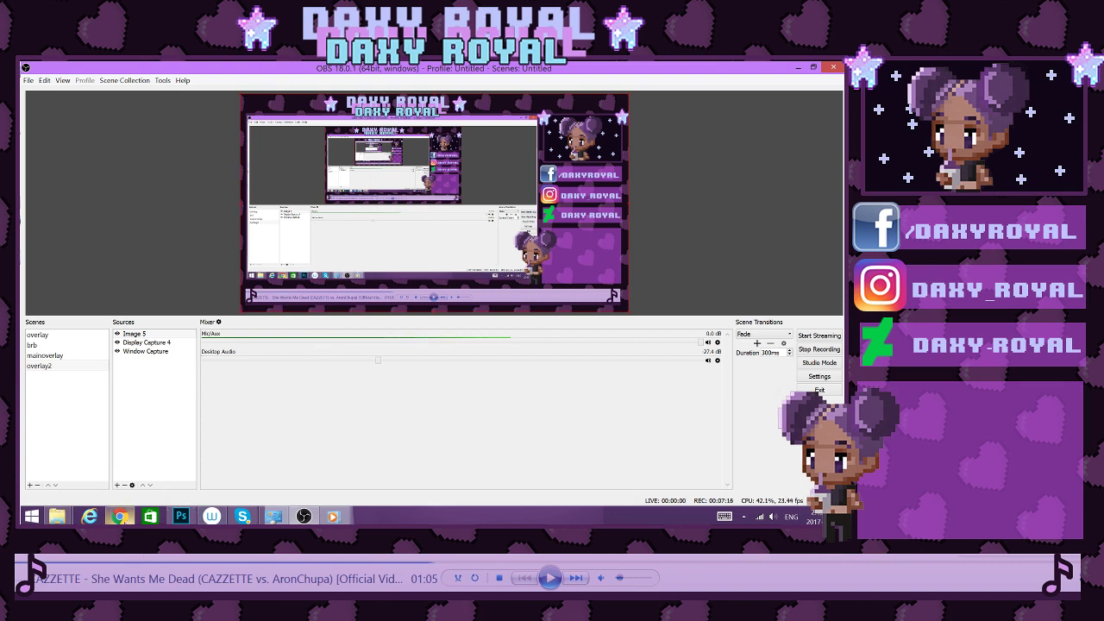
Switch to Photoshop and select the bg layer of overlay.psd with the Move tool active.
click(181, 515)
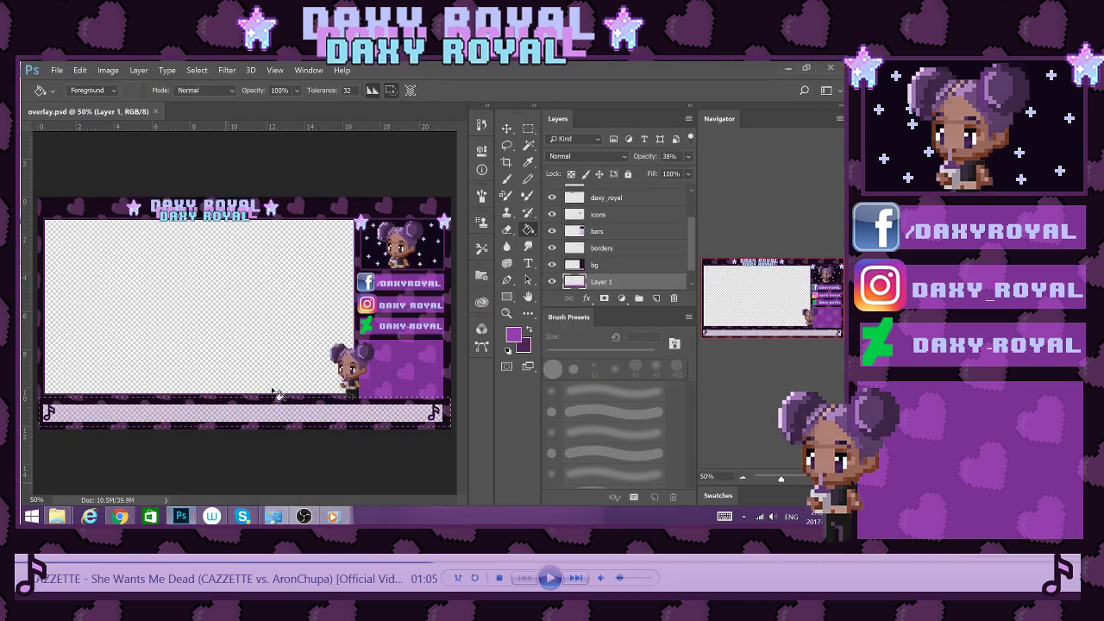
click(507, 128)
click(569, 264)
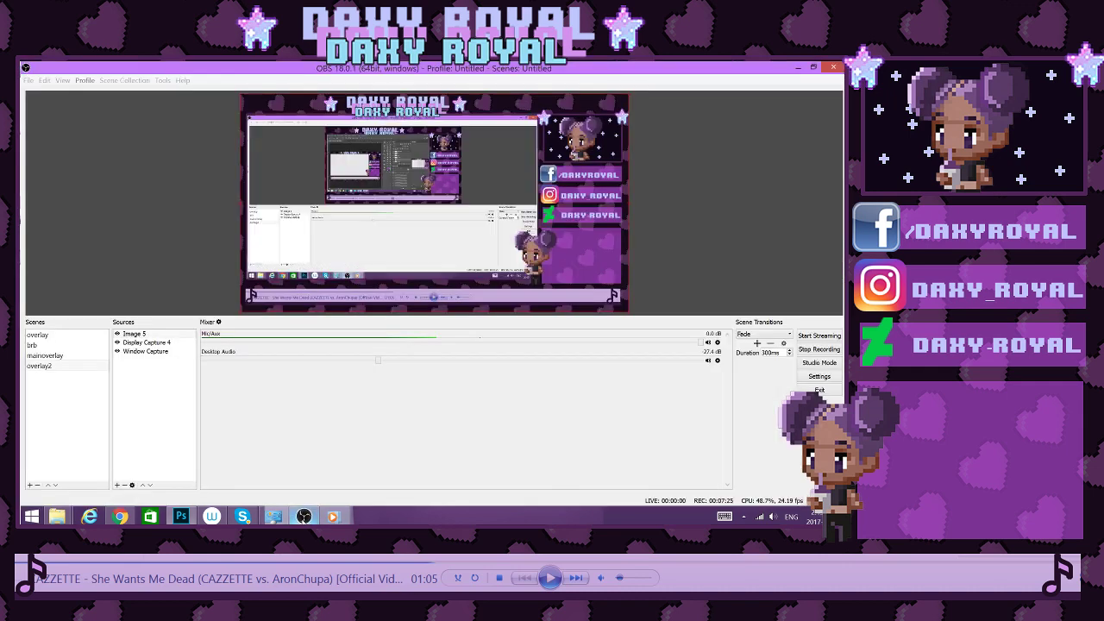
Return to OBS and toggle the visibility of Image 5 to compare the scene with and without the overlay.
click(304, 516)
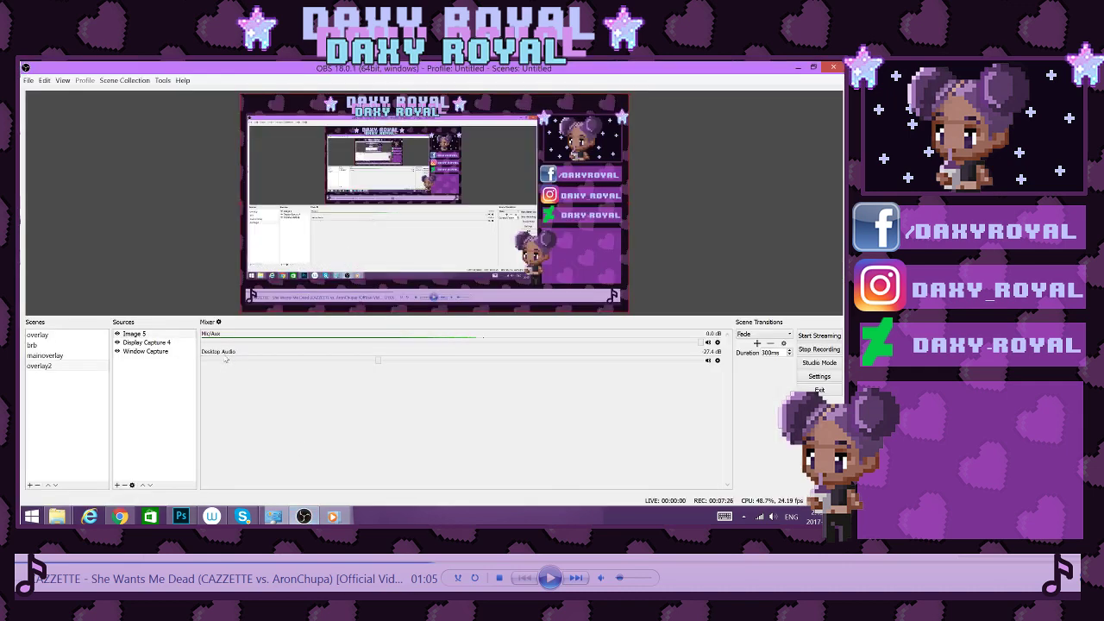
click(117, 334)
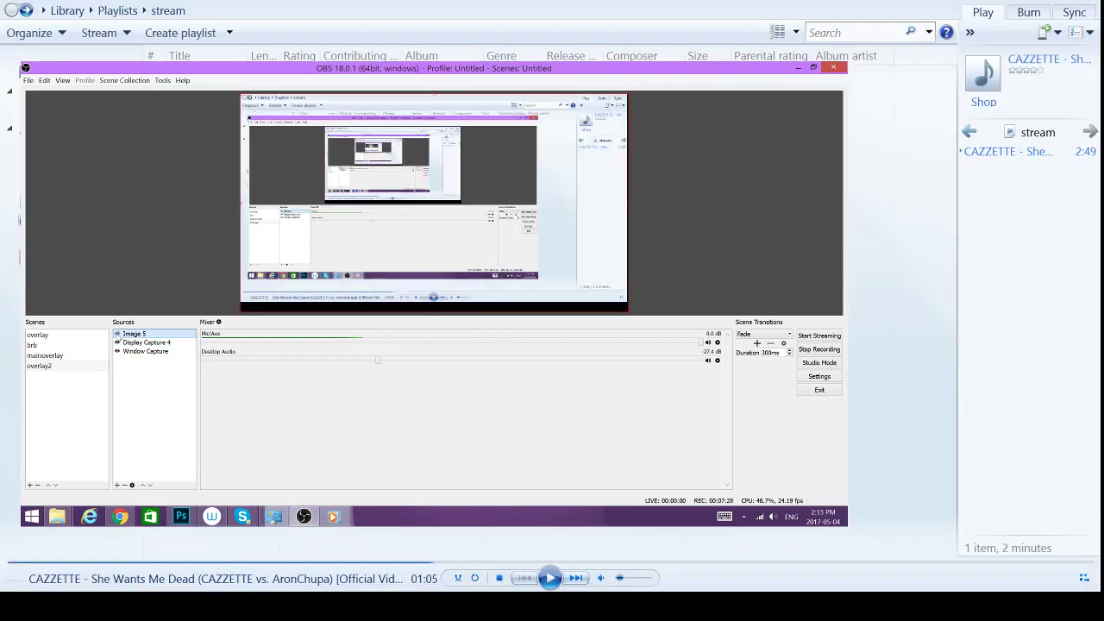
click(118, 334)
click(117, 334)
click(117, 334)
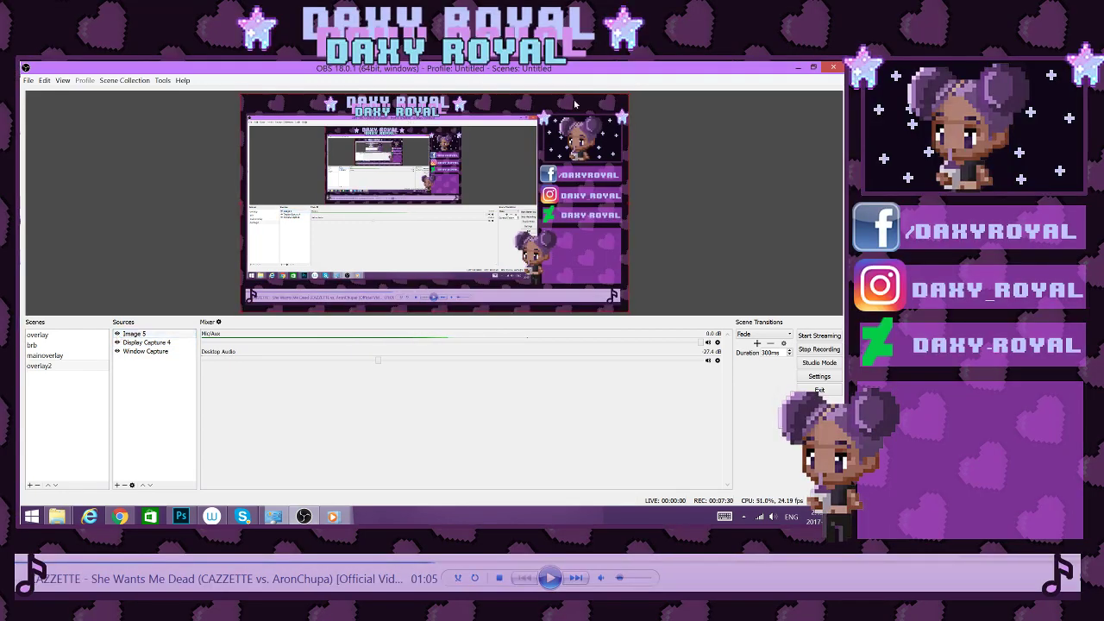
Open the overlay scene and reposition its two avatar images and the title image in the preview.
click(45, 336)
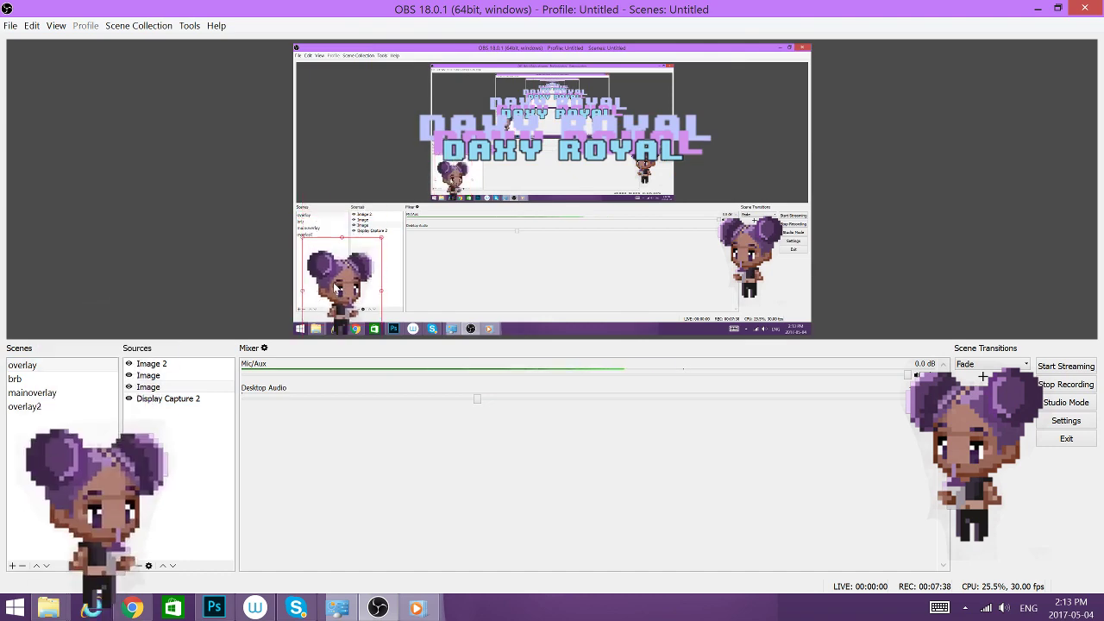
click(779, 228)
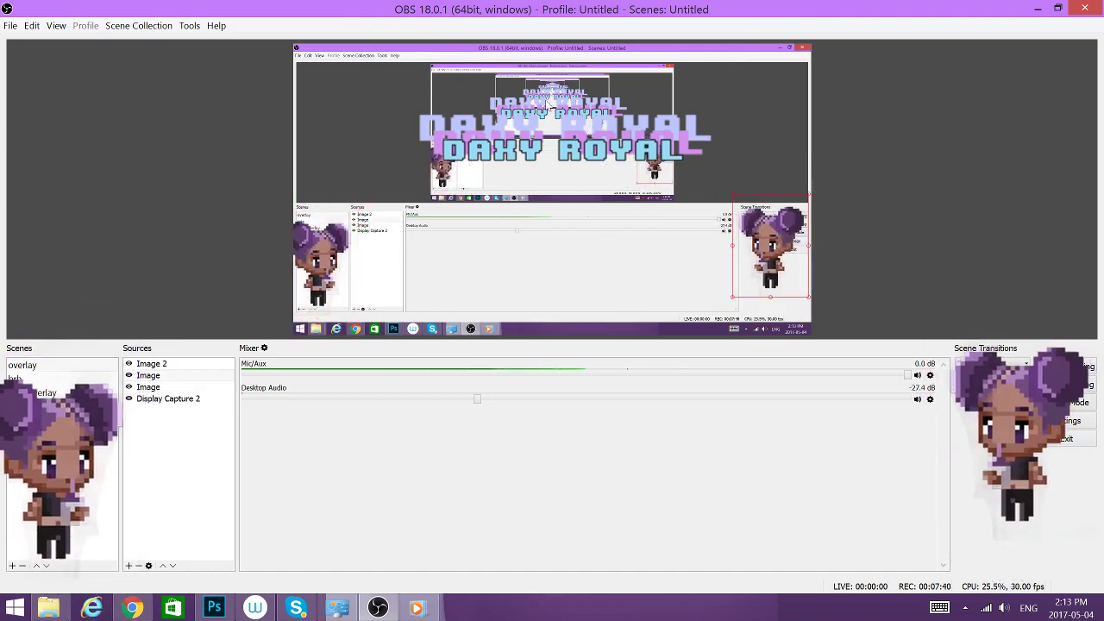
click(607, 97)
drag(606, 97, 544, 101)
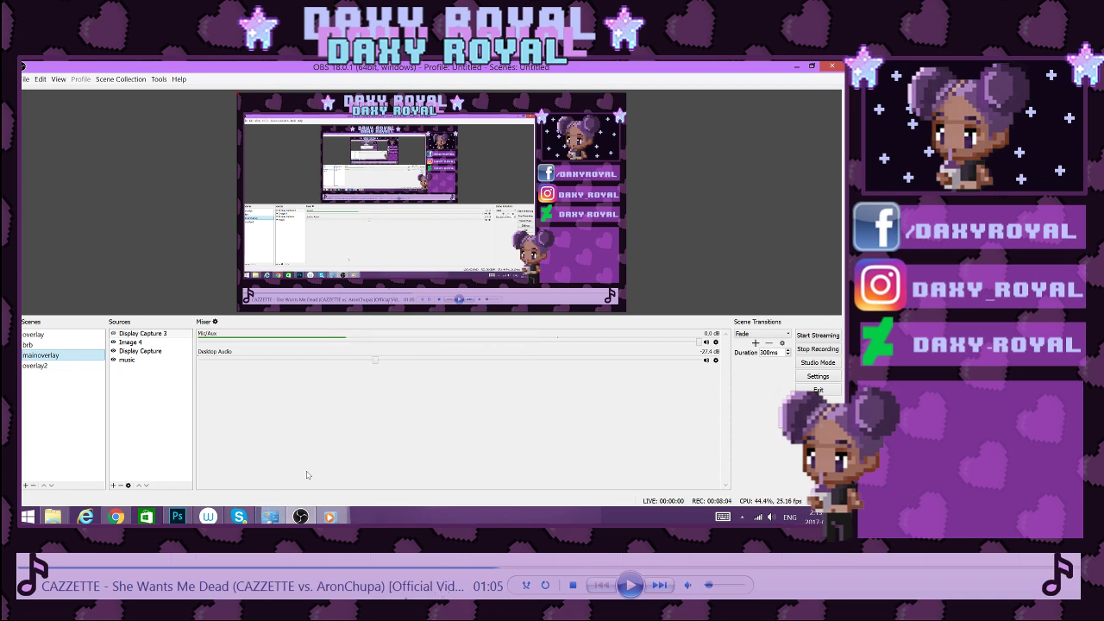
Switch to Photoshop, restore the last selection in overlay.psd, and clear it with the Lasso tool.
click(177, 515)
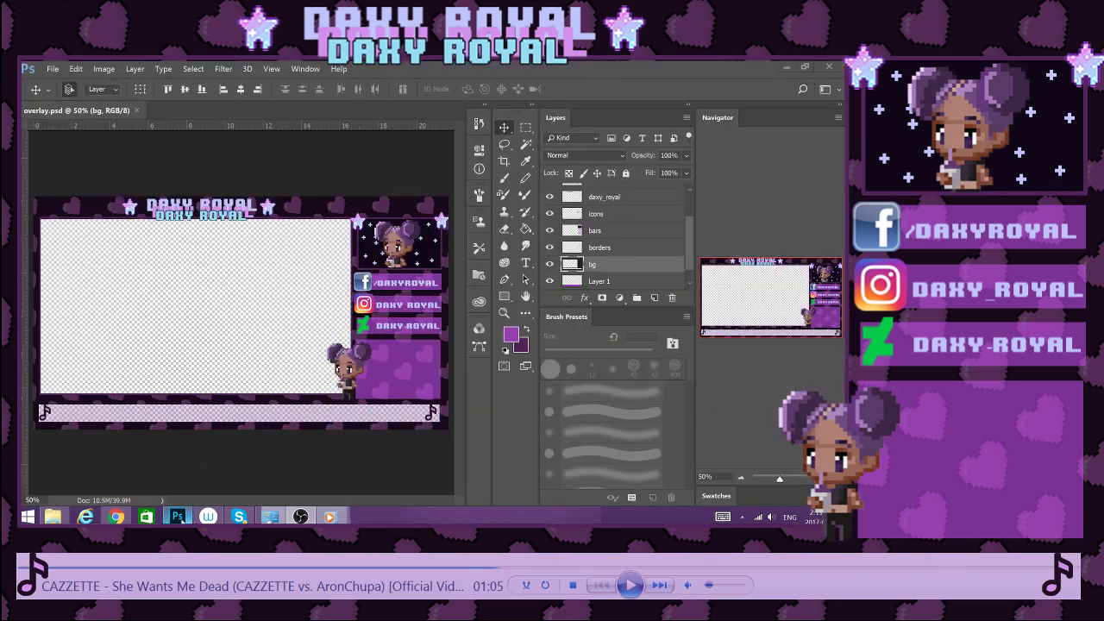
key(ctrl+shift+d)
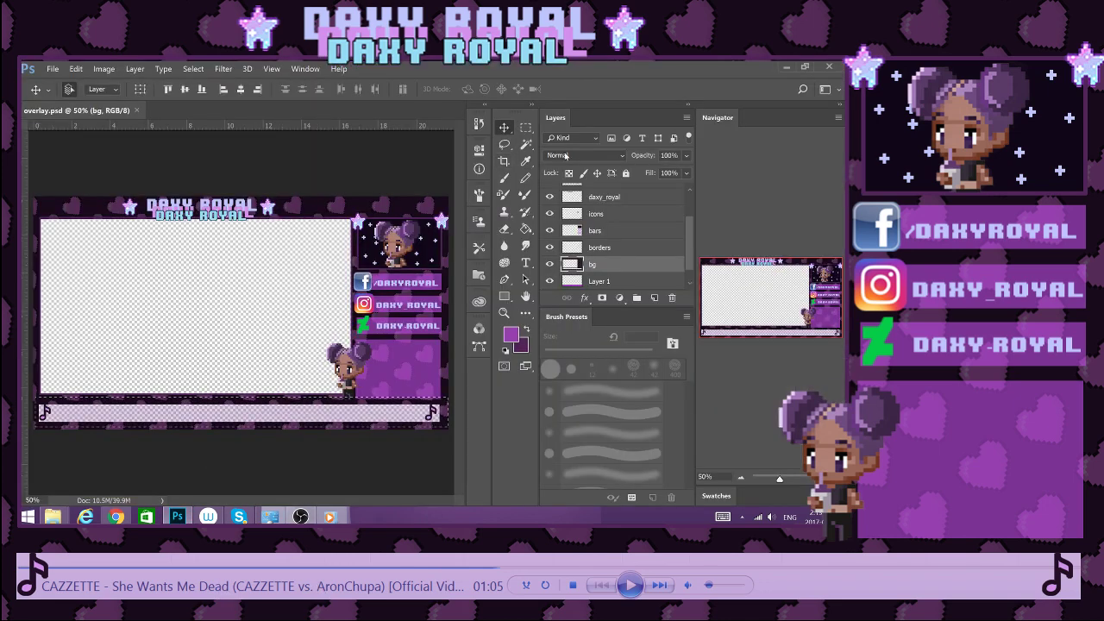
click(505, 144)
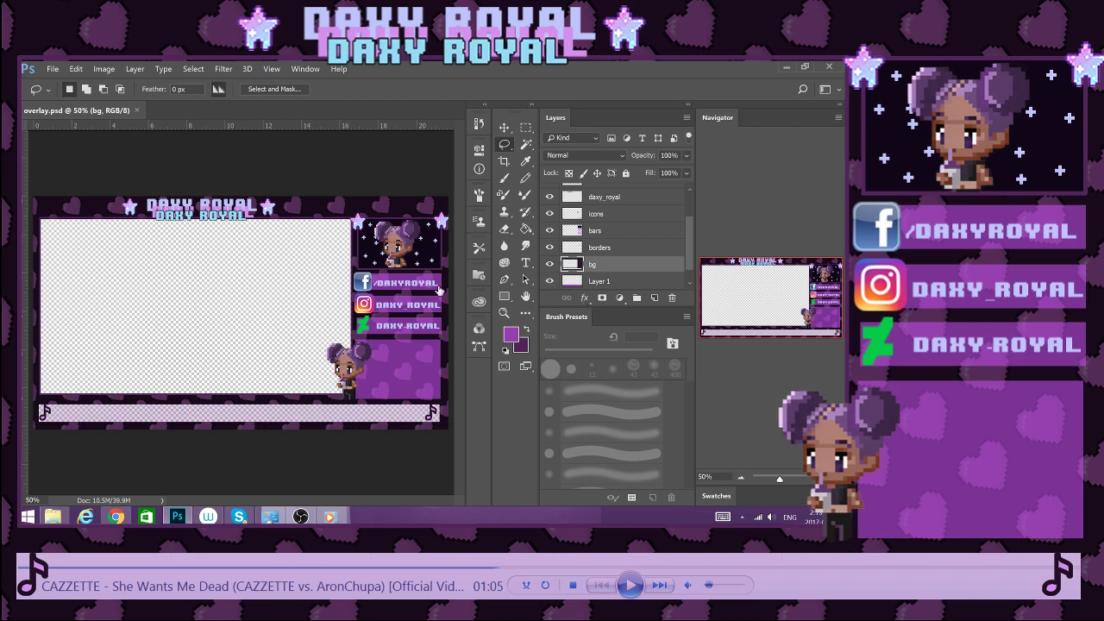
click(199, 470)
Toggle the visibility of the avi, avi2 and bars layers in overlay.psd to show what each contributes.
drag(689, 229, 685, 177)
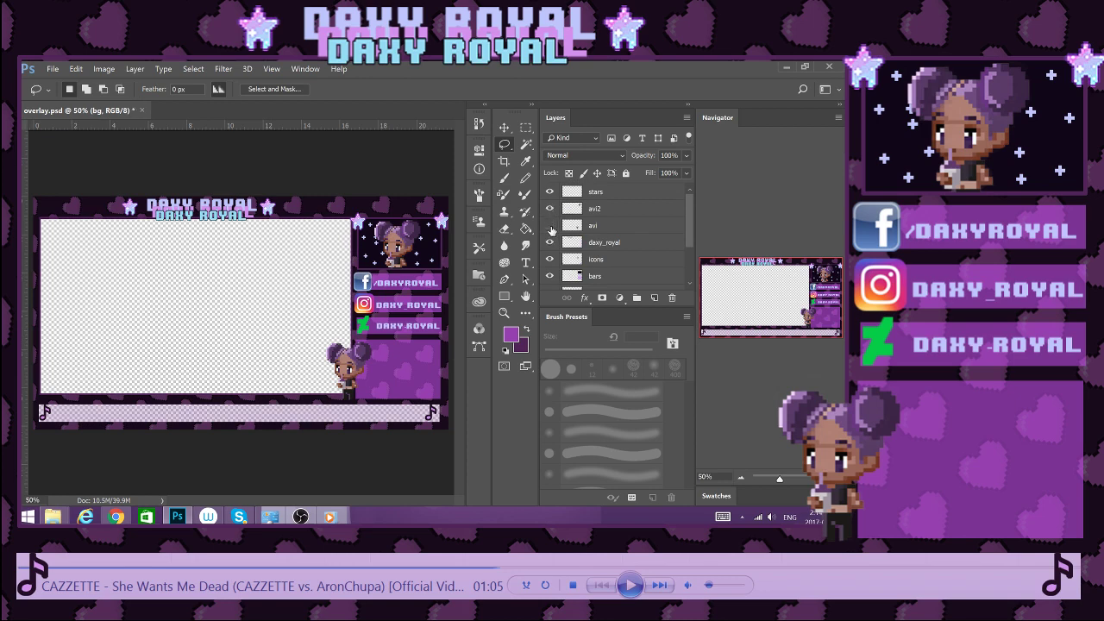
click(550, 227)
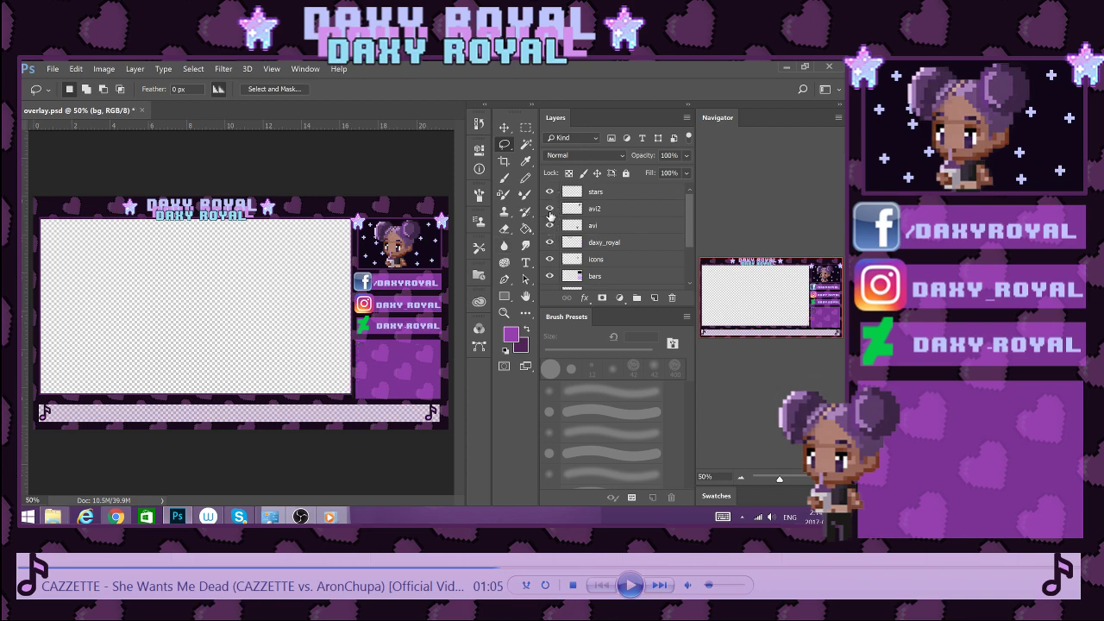
click(550, 215)
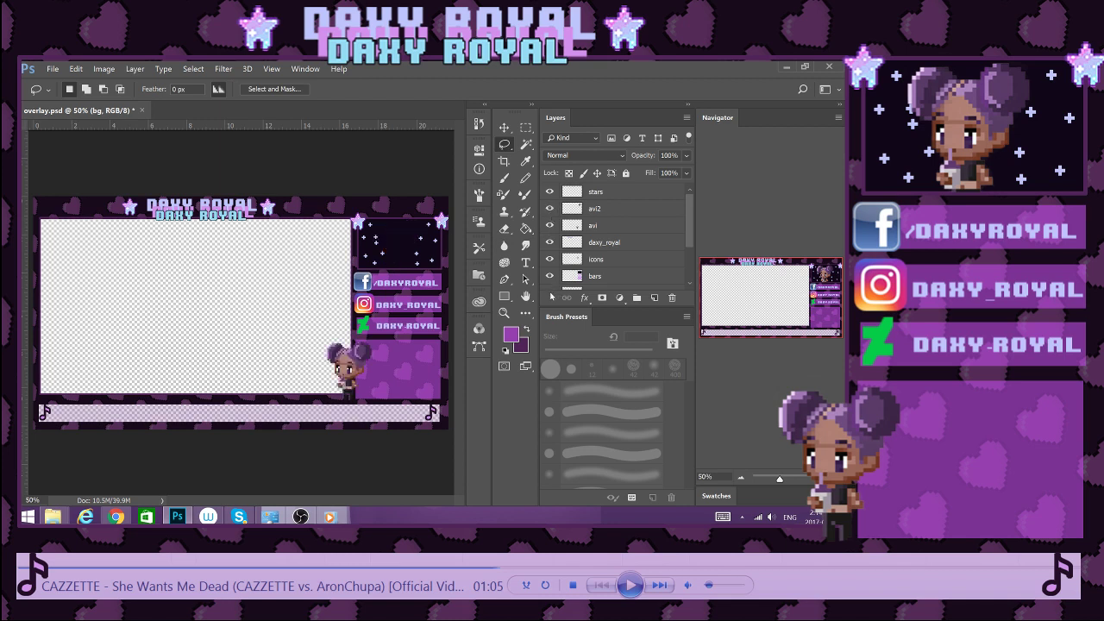
click(550, 277)
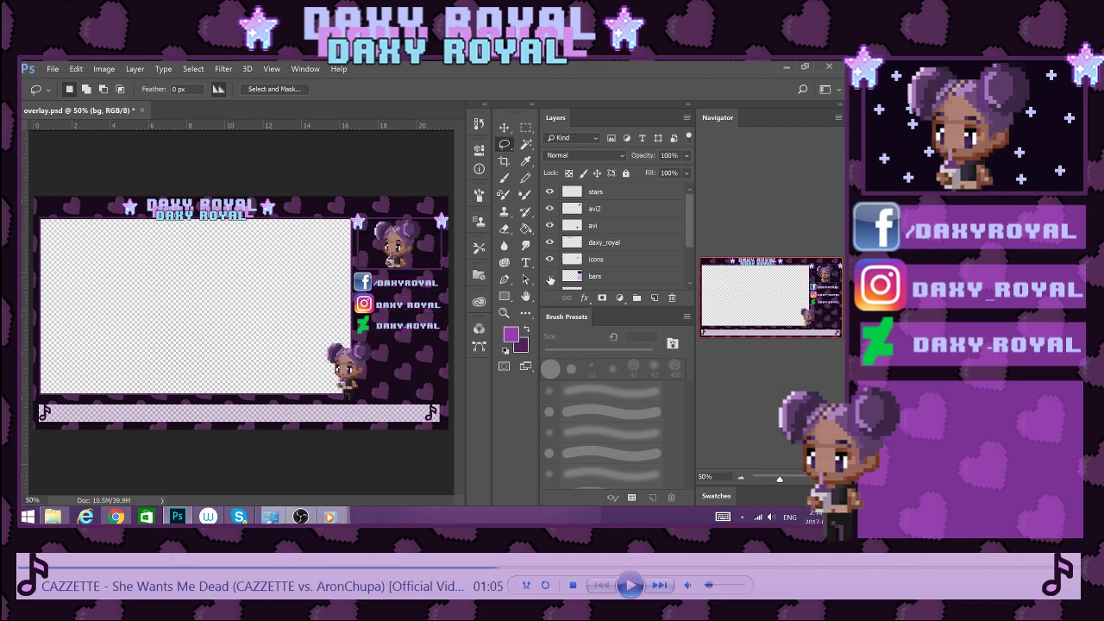
click(550, 276)
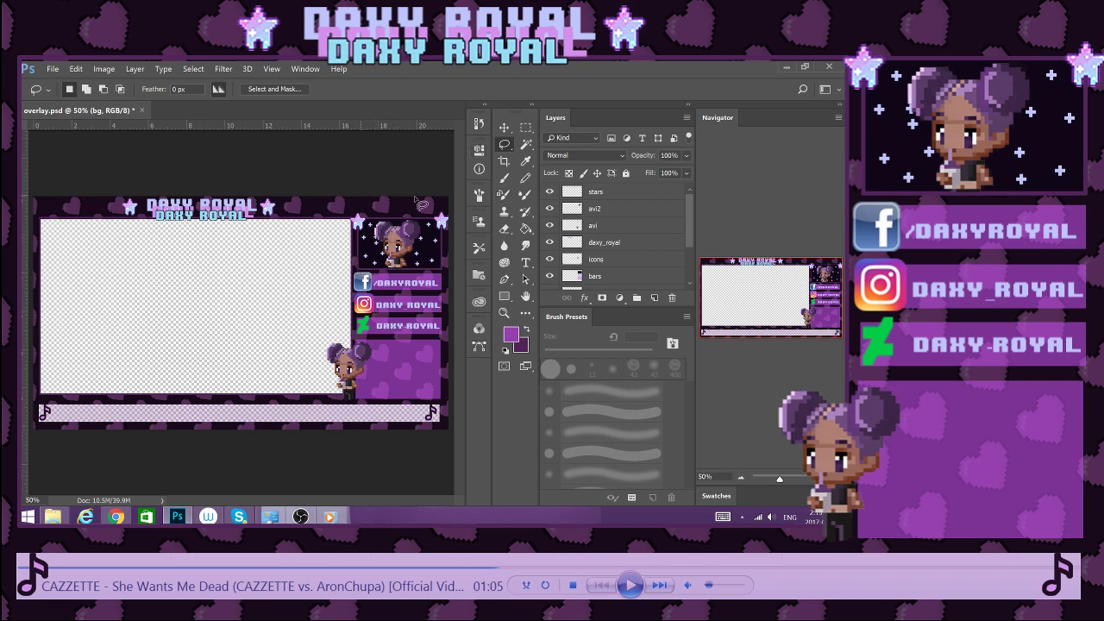
scroll(585, 258, down, 3)
scroll(585, 258, down, 1)
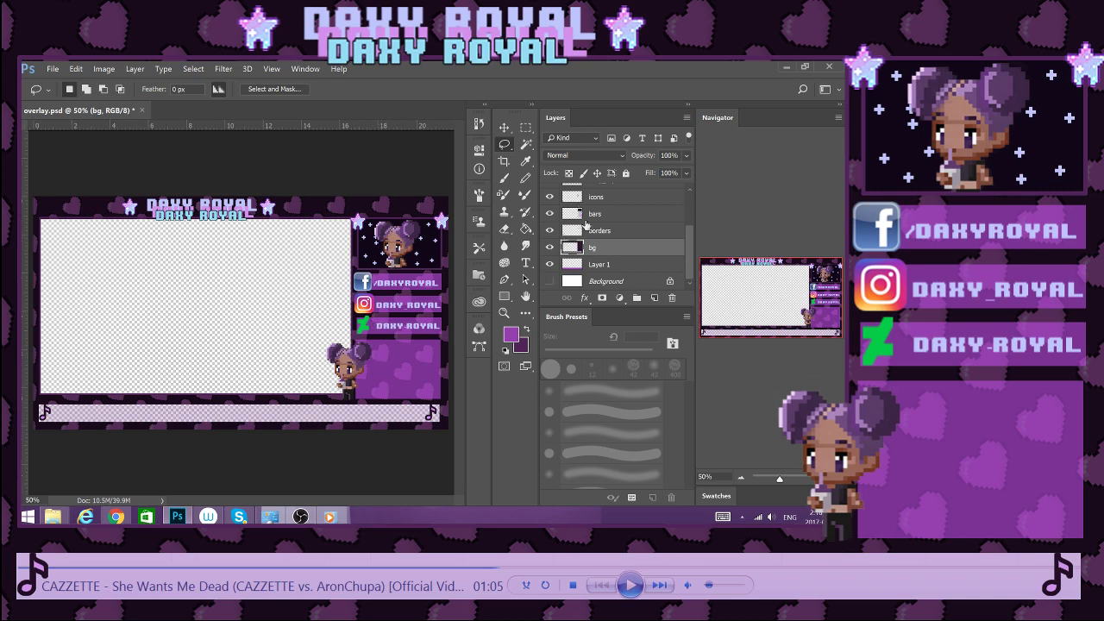
Examine the PNG format among the Save As file types for overlay.psd, then cancel without saving.
click(53, 69)
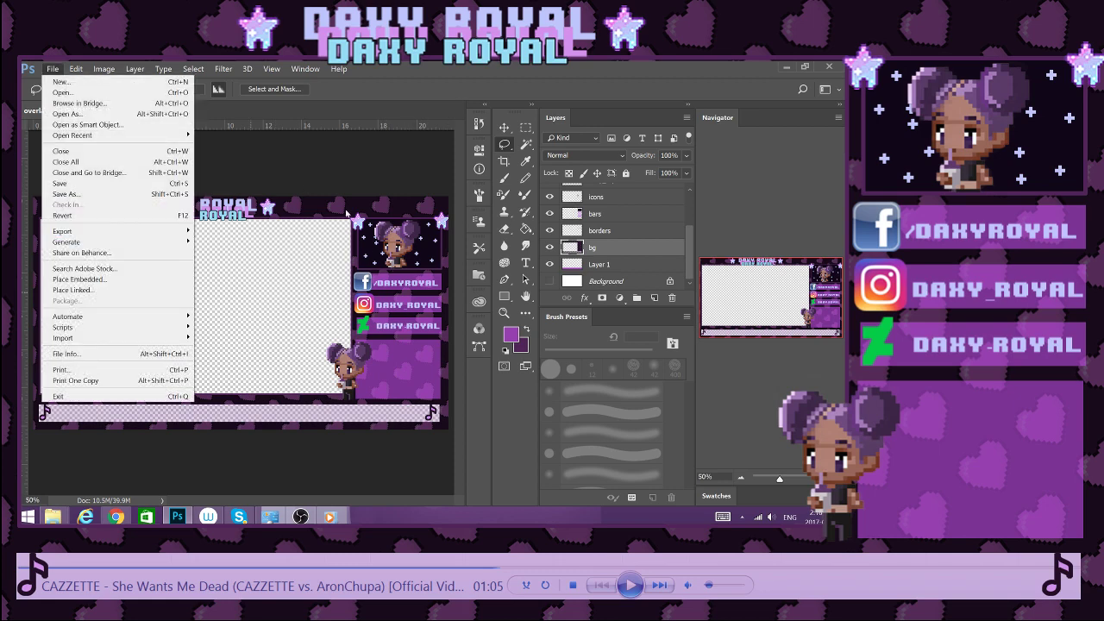
click(93, 193)
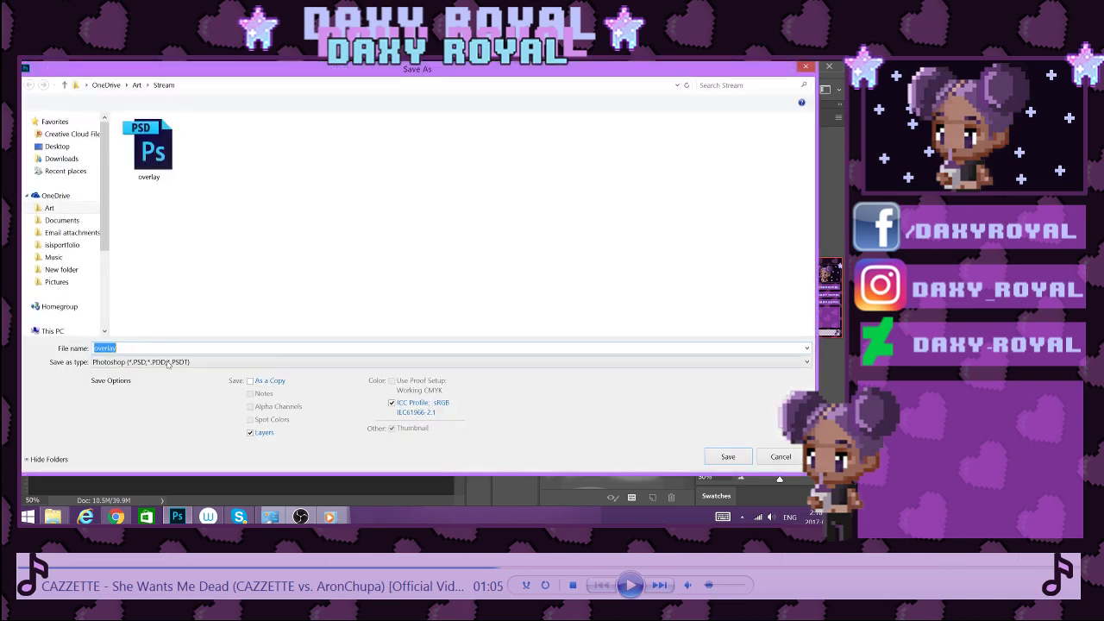
click(169, 361)
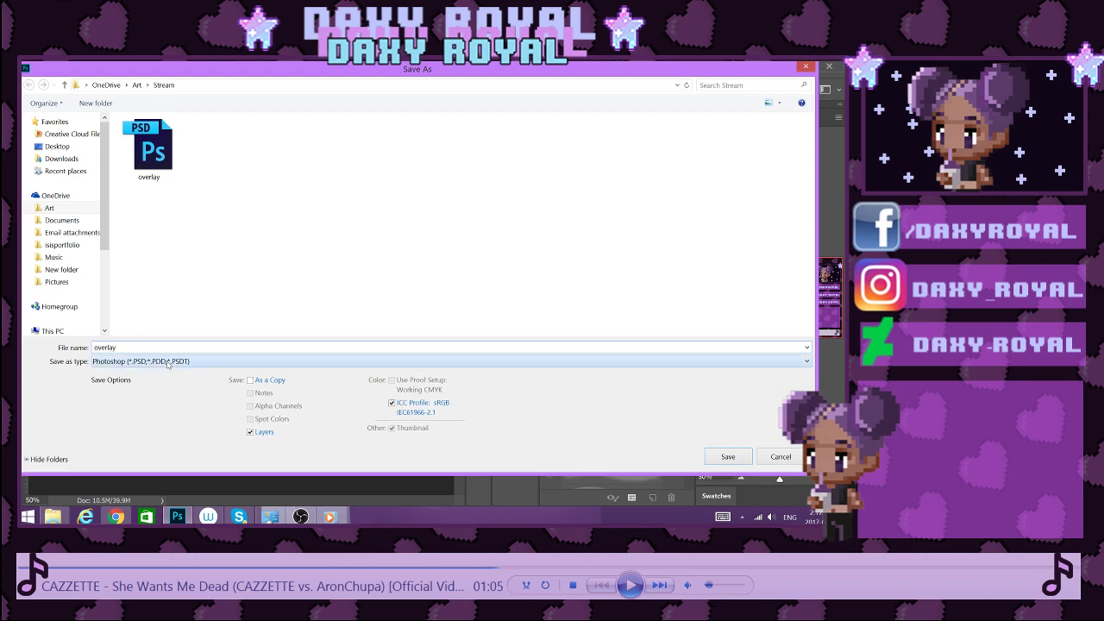
click(169, 362)
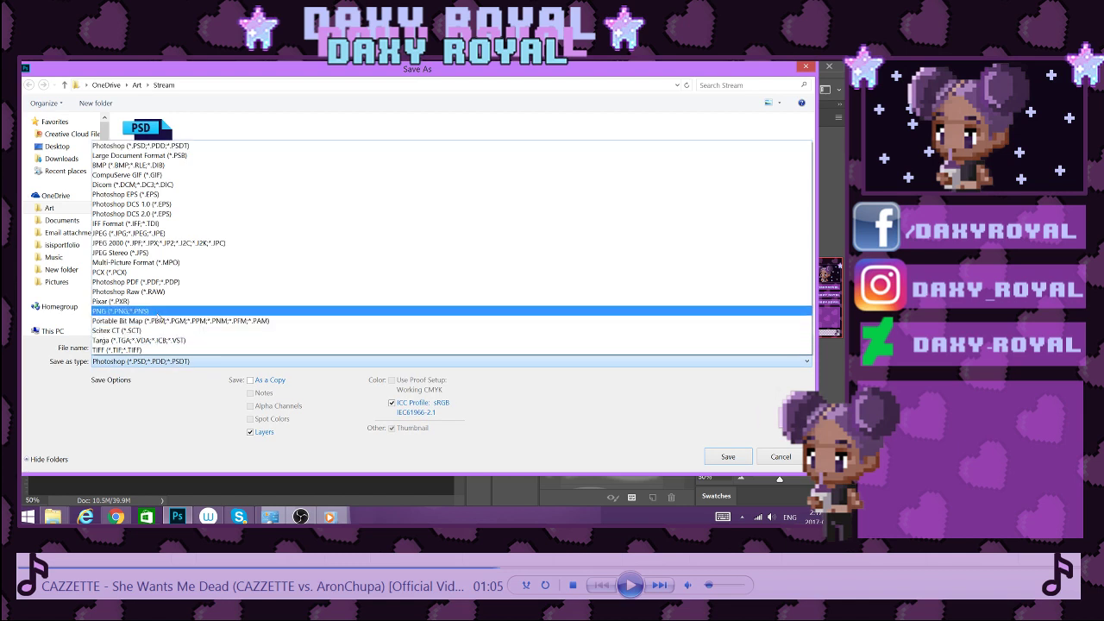
click(154, 420)
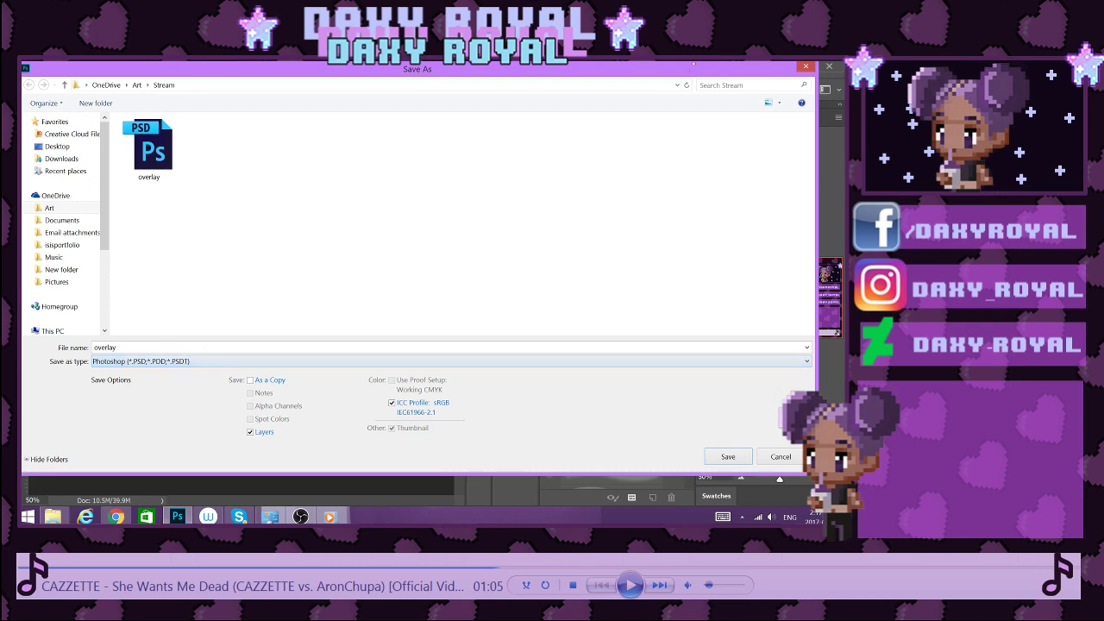
click(805, 68)
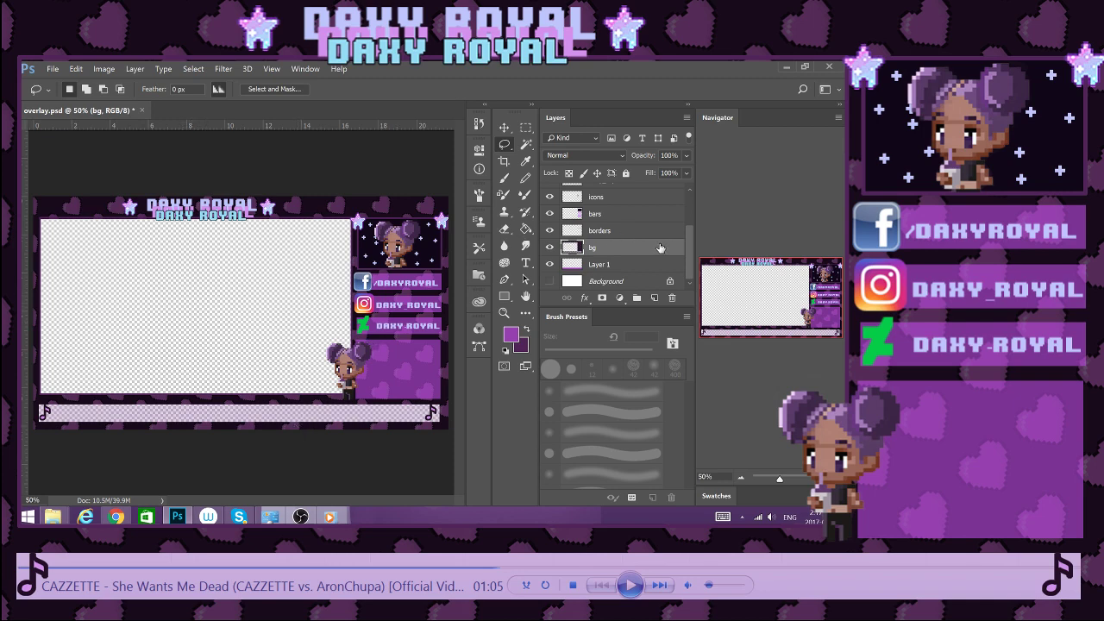
scroll(686, 245, up, 1)
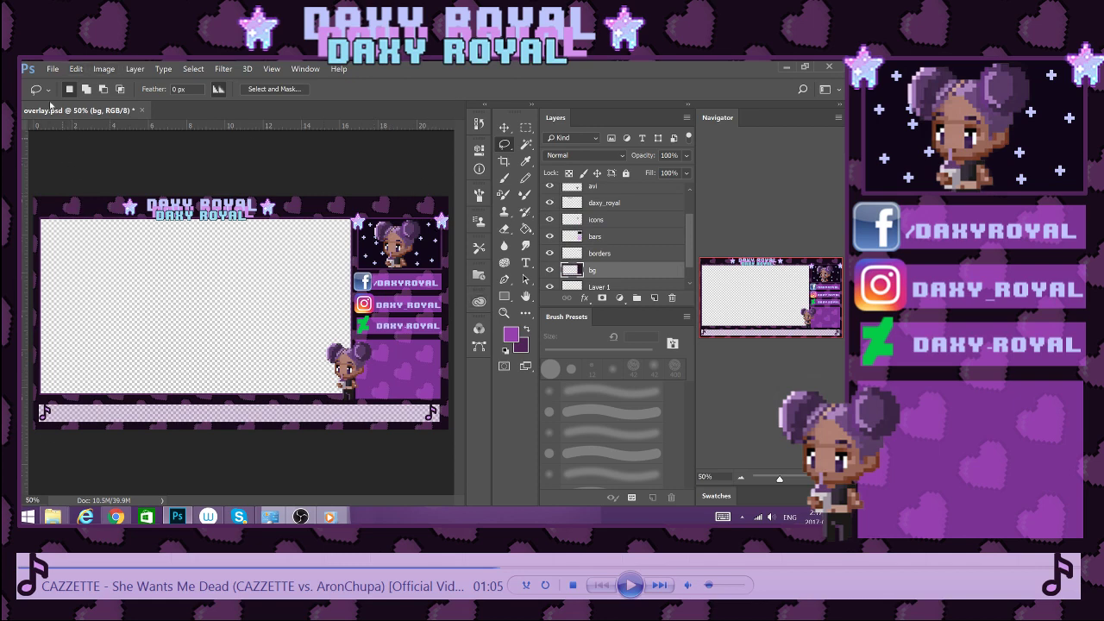
click(102, 70)
click(102, 70)
click(53, 69)
key(Escape)
click(53, 69)
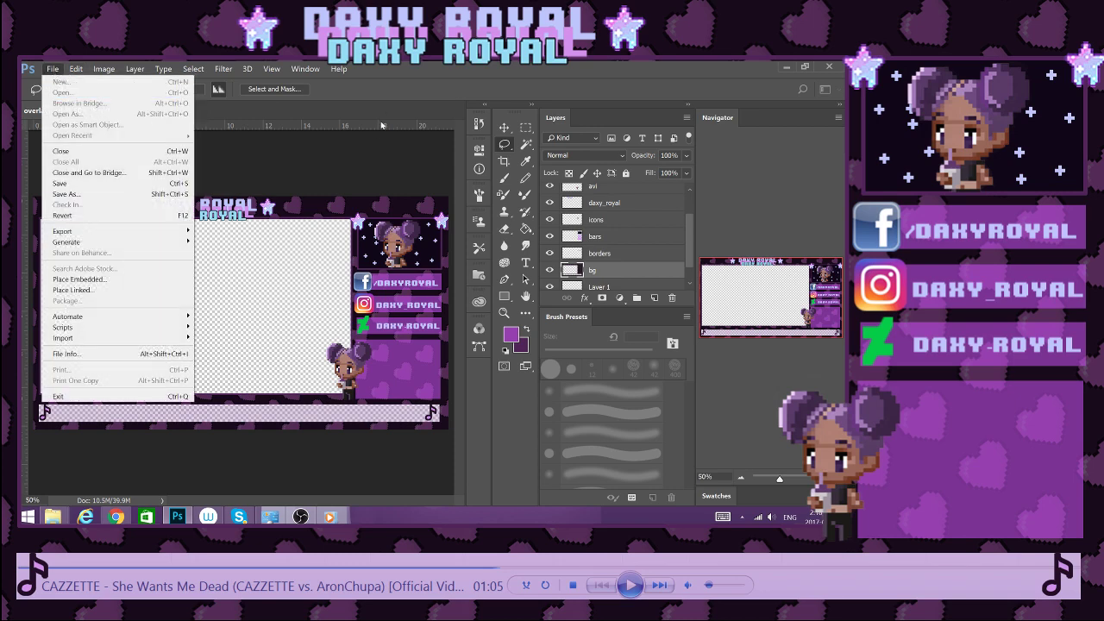
click(368, 141)
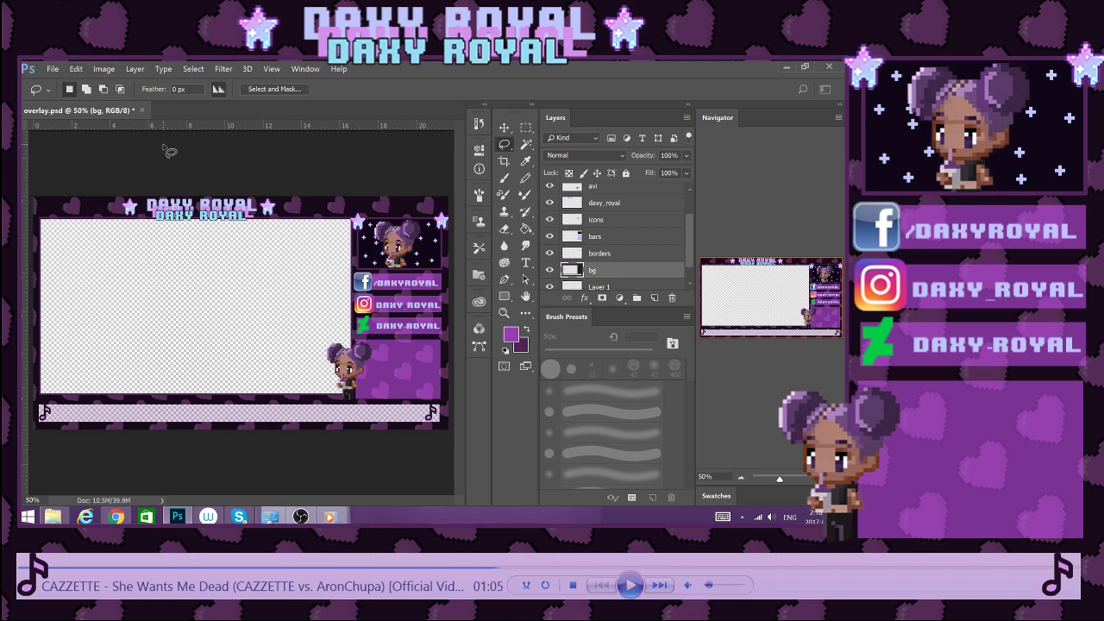
click(76, 68)
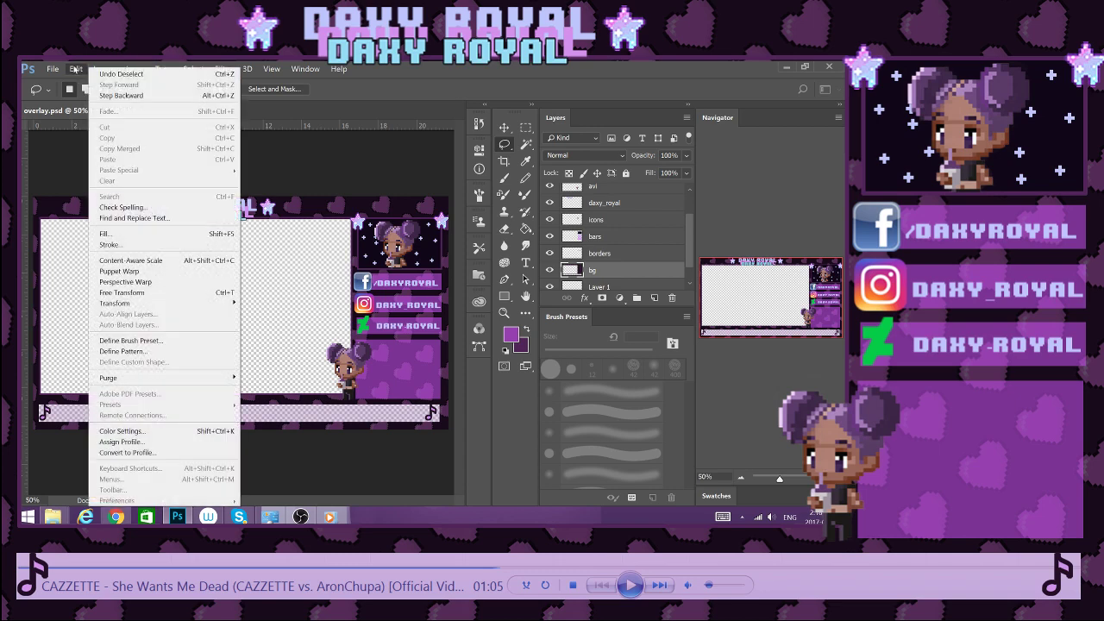
click(76, 68)
Check the canvas size of overlay.psd in pixels and close the dialog without resizing.
click(103, 68)
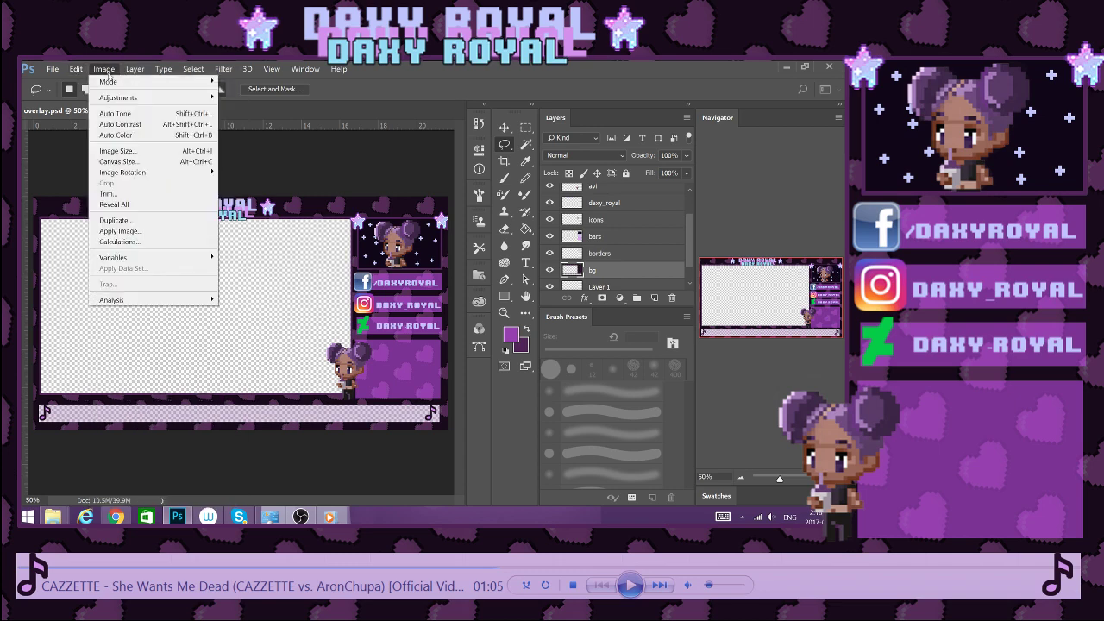
click(121, 161)
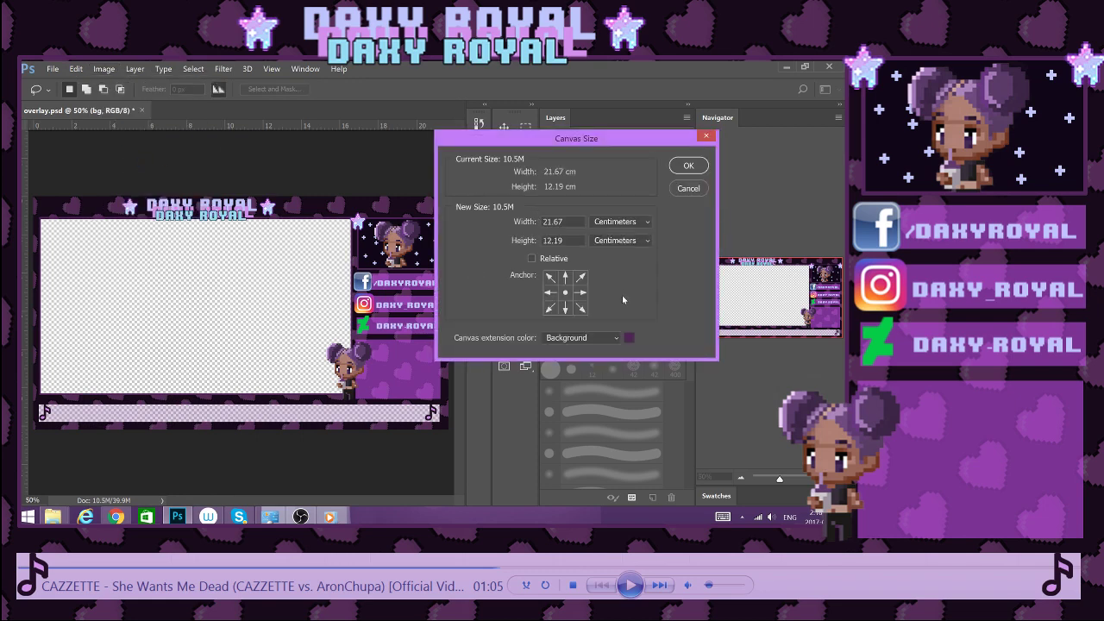
click(630, 223)
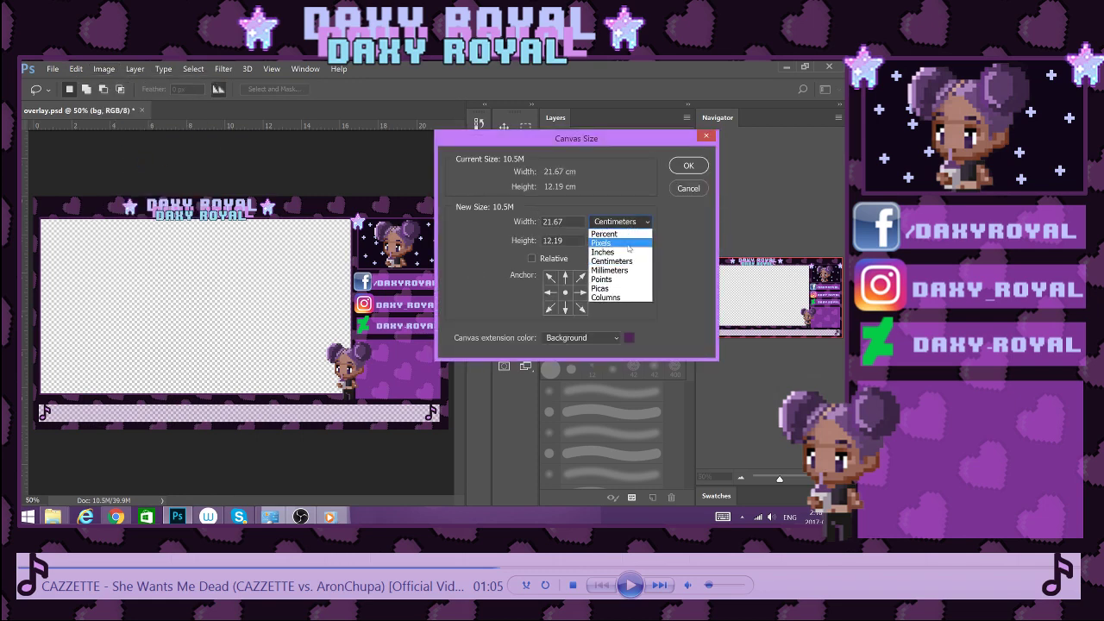
click(627, 245)
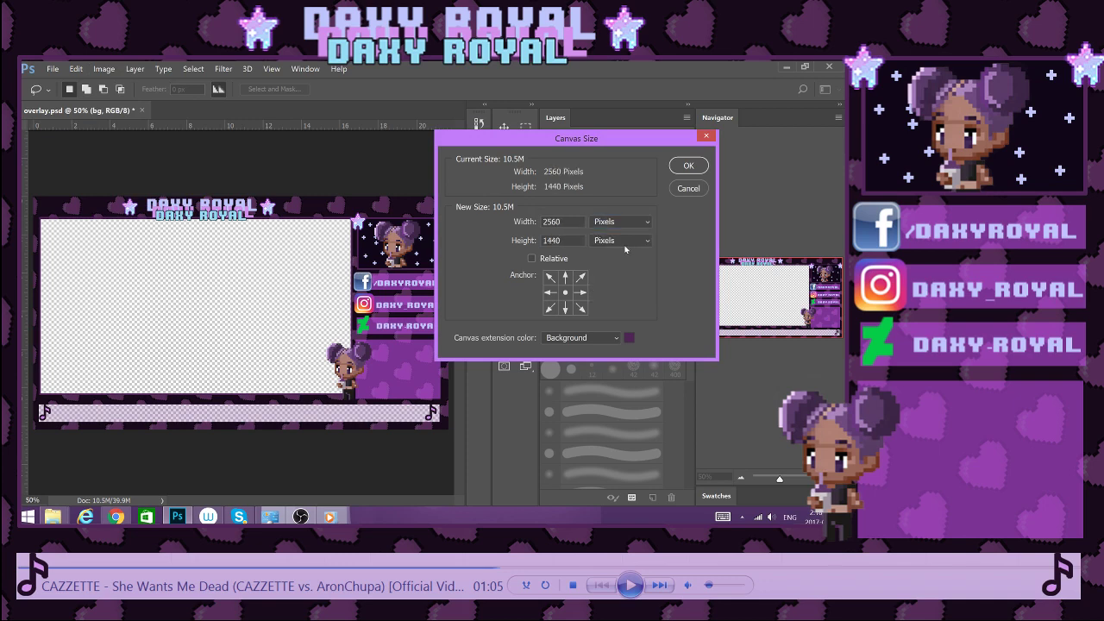
key(ctrl+n)
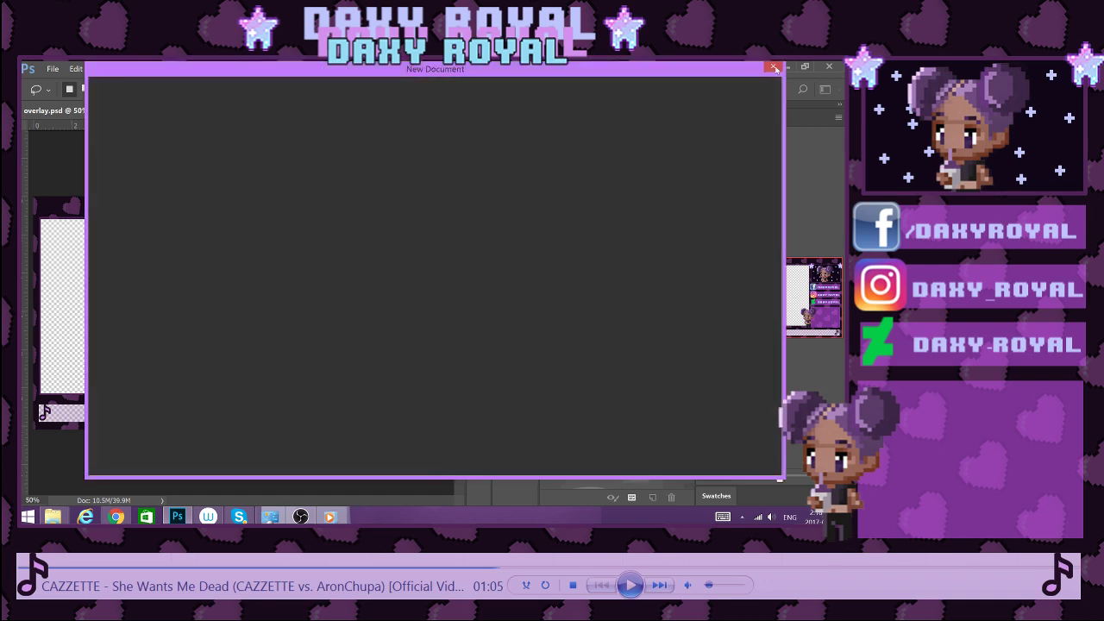
click(773, 67)
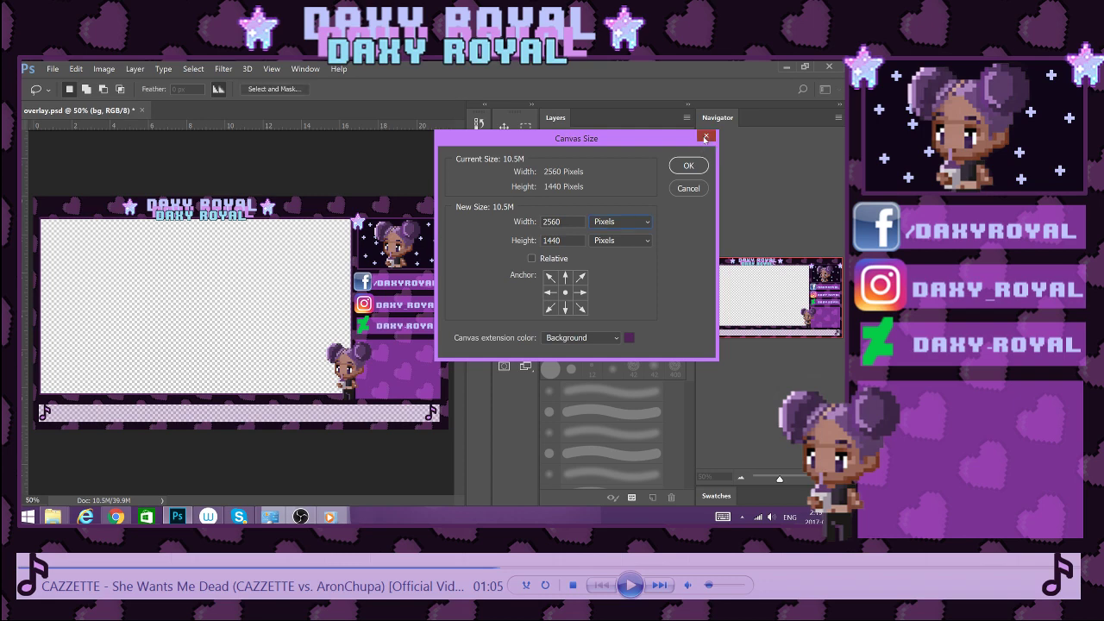
click(704, 138)
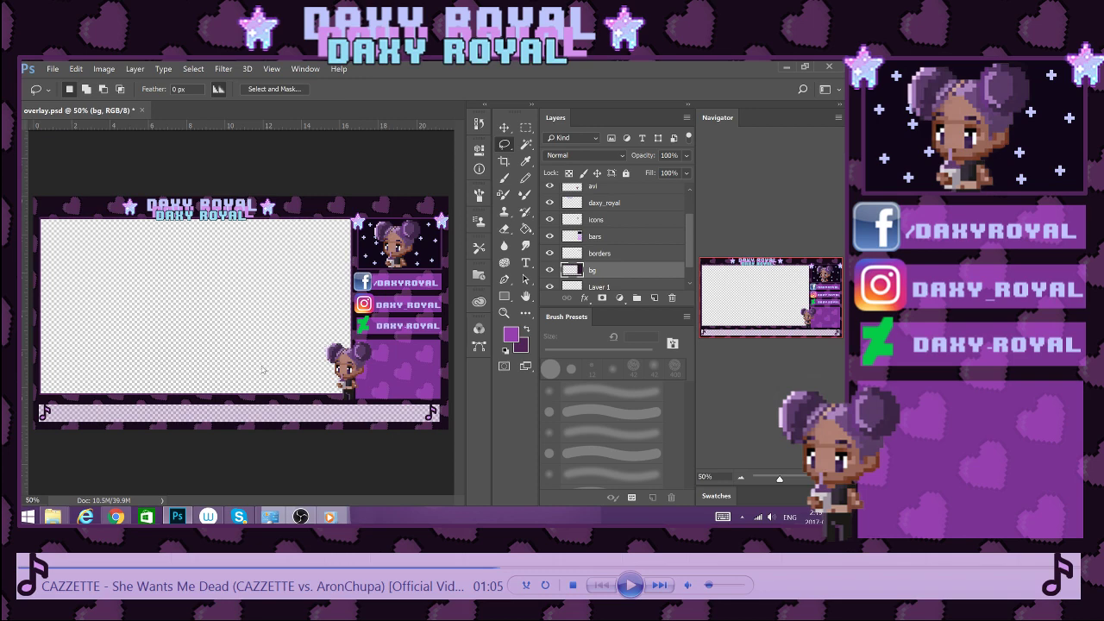
Switch to OBS and show the overlay2 scene with its music player window.
click(301, 517)
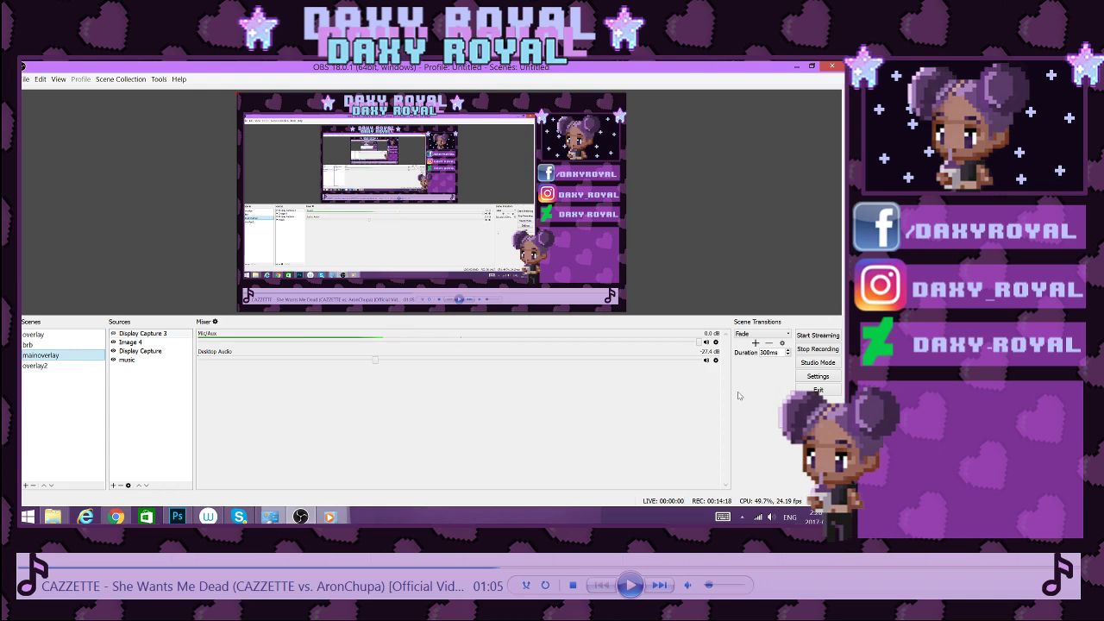
click(34, 366)
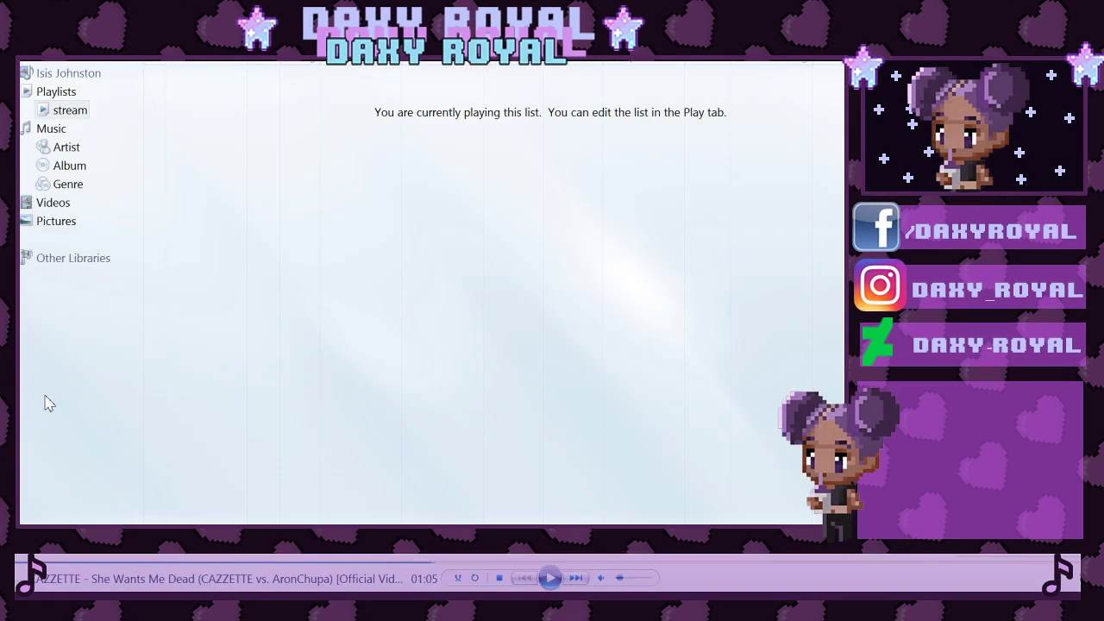
key(alt+Tab)
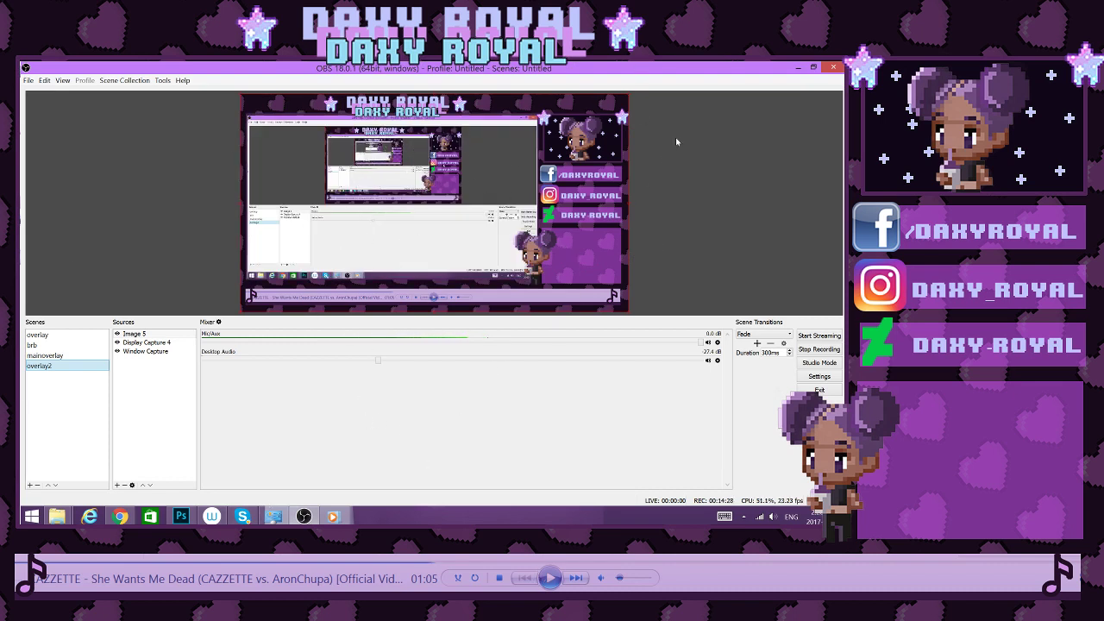
Open the overlay scene and move the right-hand avatar image into the lower-right corner of the scene canvas.
click(53, 356)
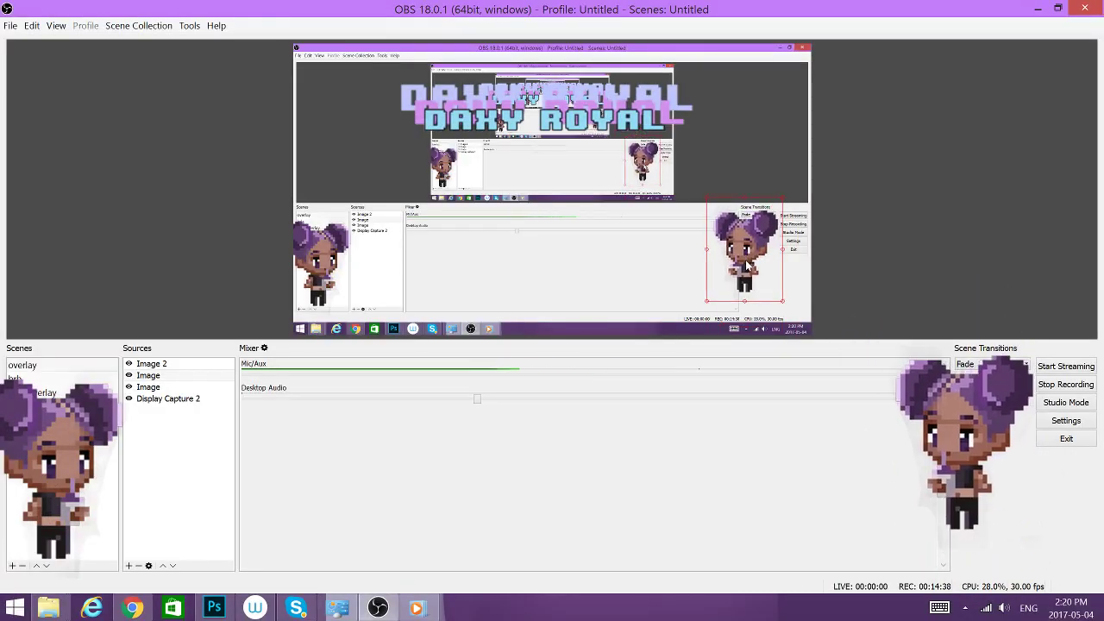
drag(753, 270, 773, 296)
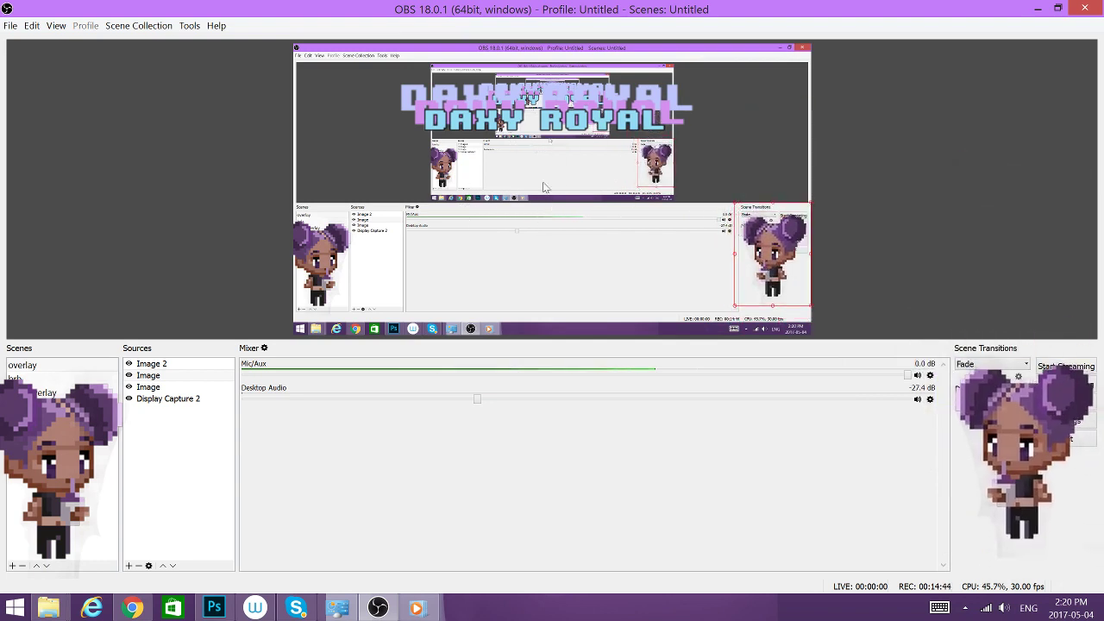